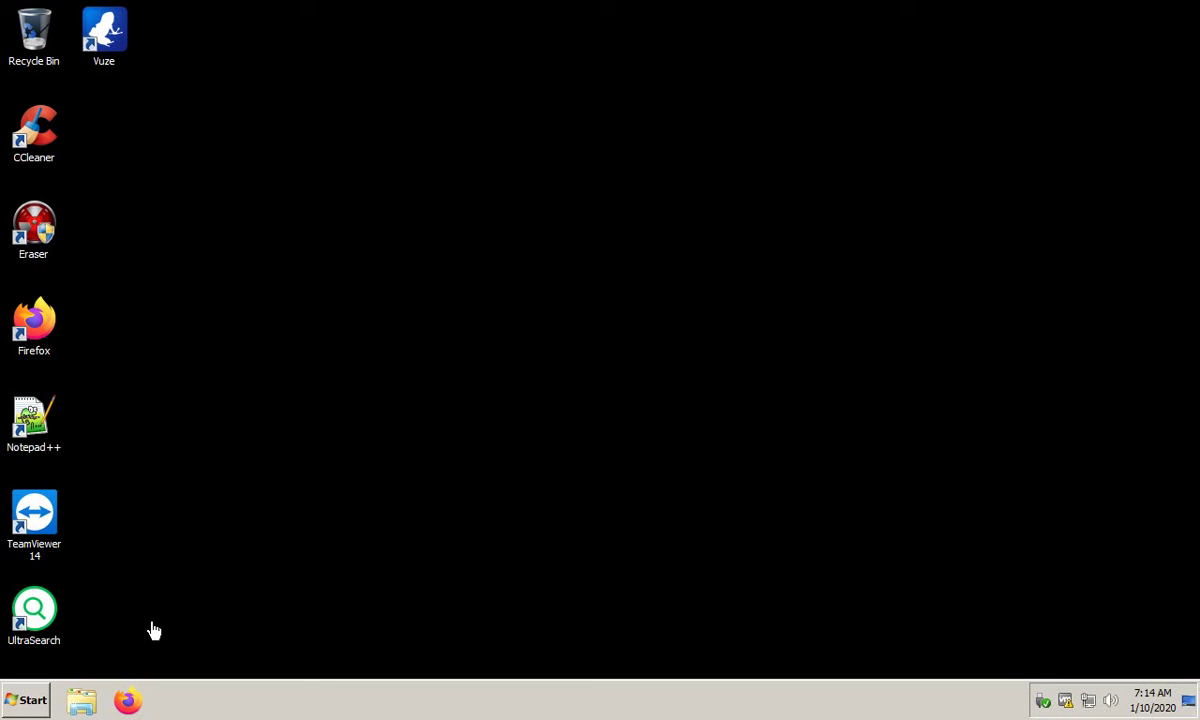
- Open Control Panel from Start, switch to Small icons view, and go to User Accounts
left_click(30, 708)
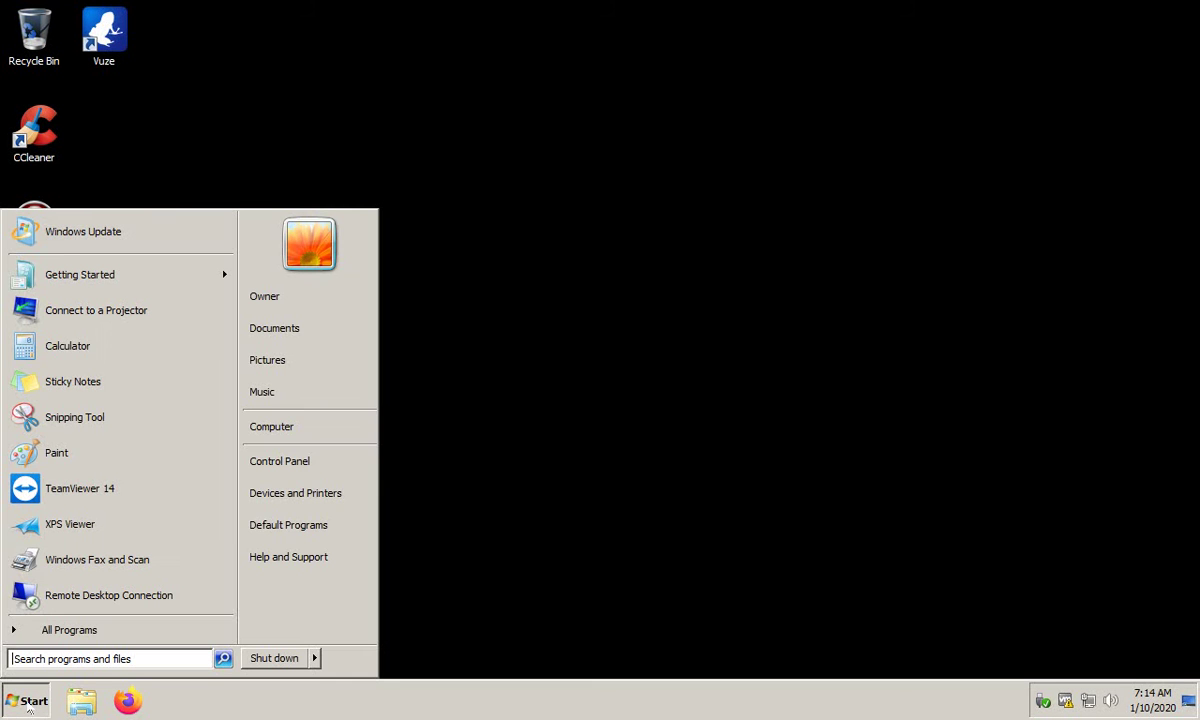
left_click(284, 466)
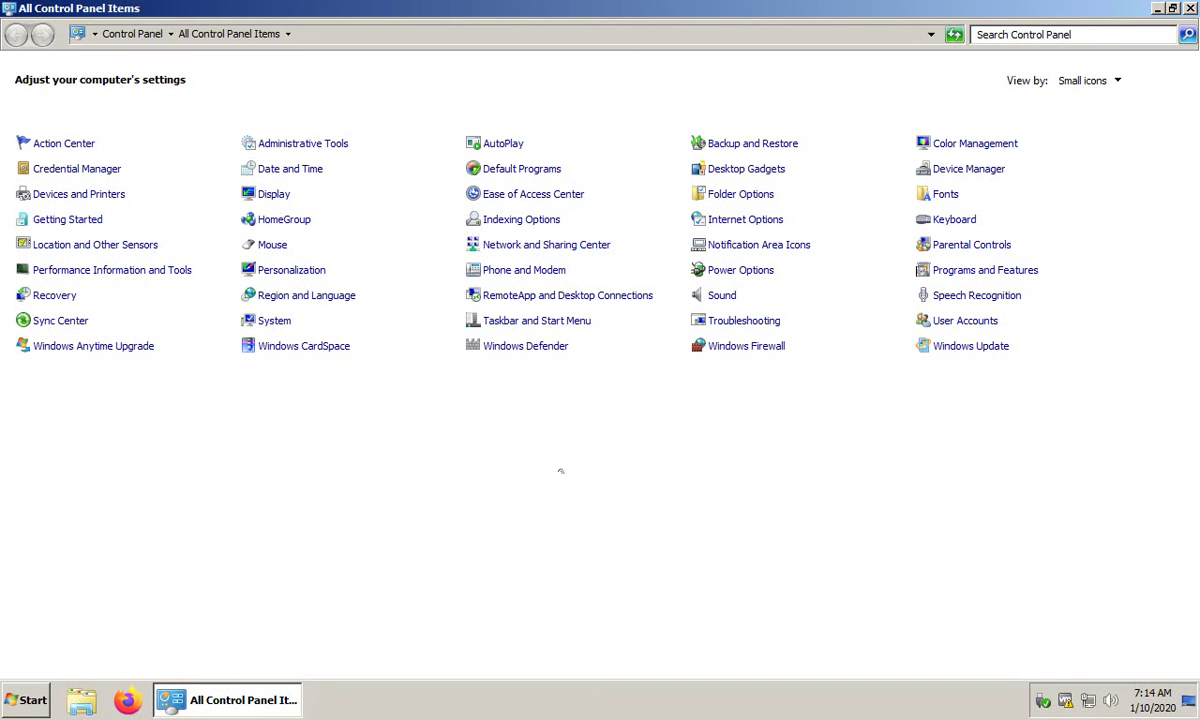
left_click(1088, 80)
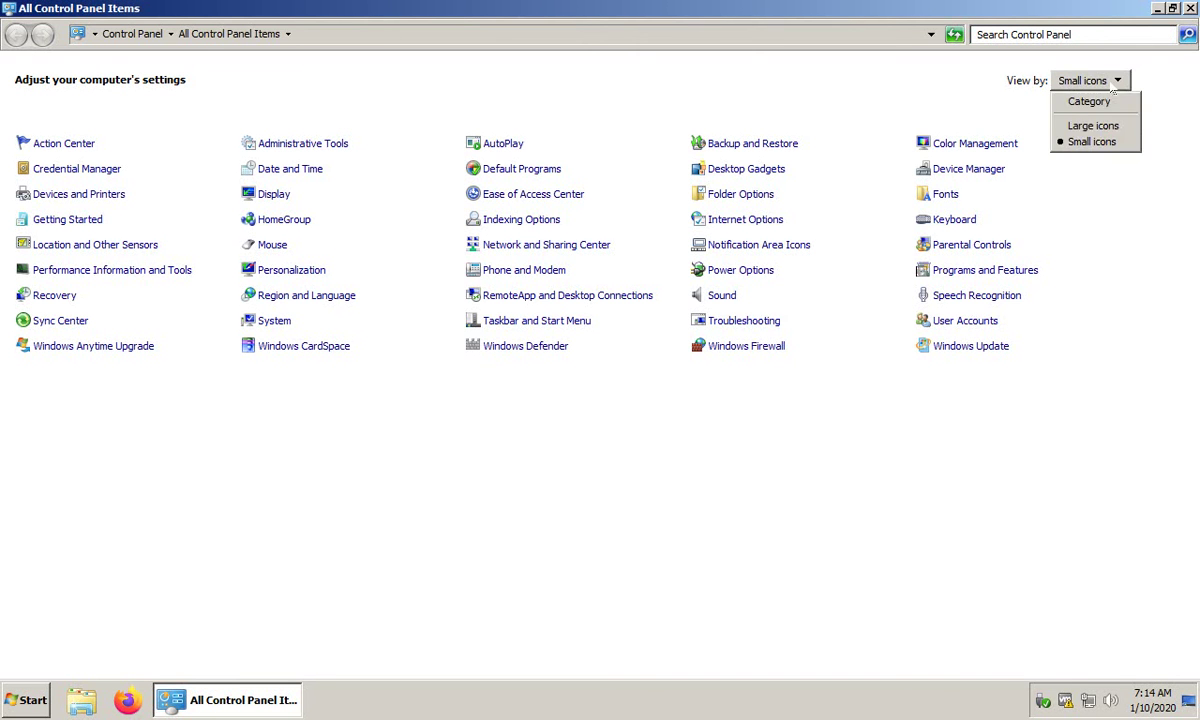
left_click(1098, 141)
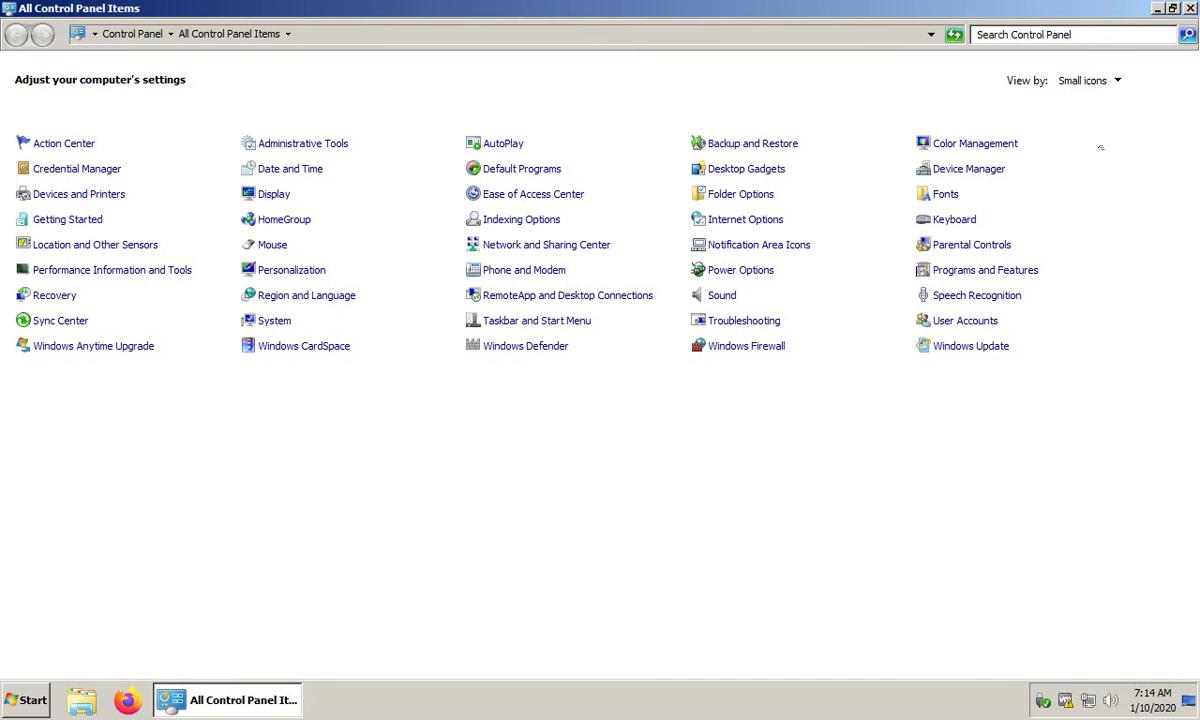
left_click(963, 320)
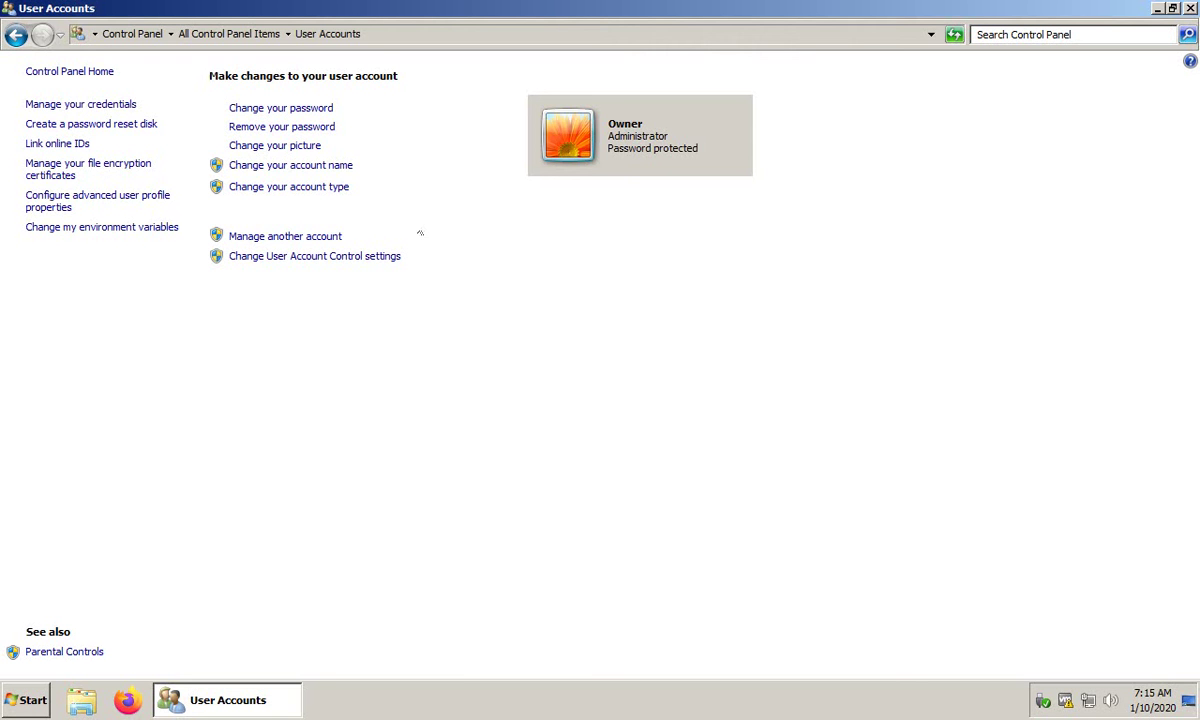
- From Manage Accounts, add a new Administrator-type account named PCOwner
left_click(284, 237)
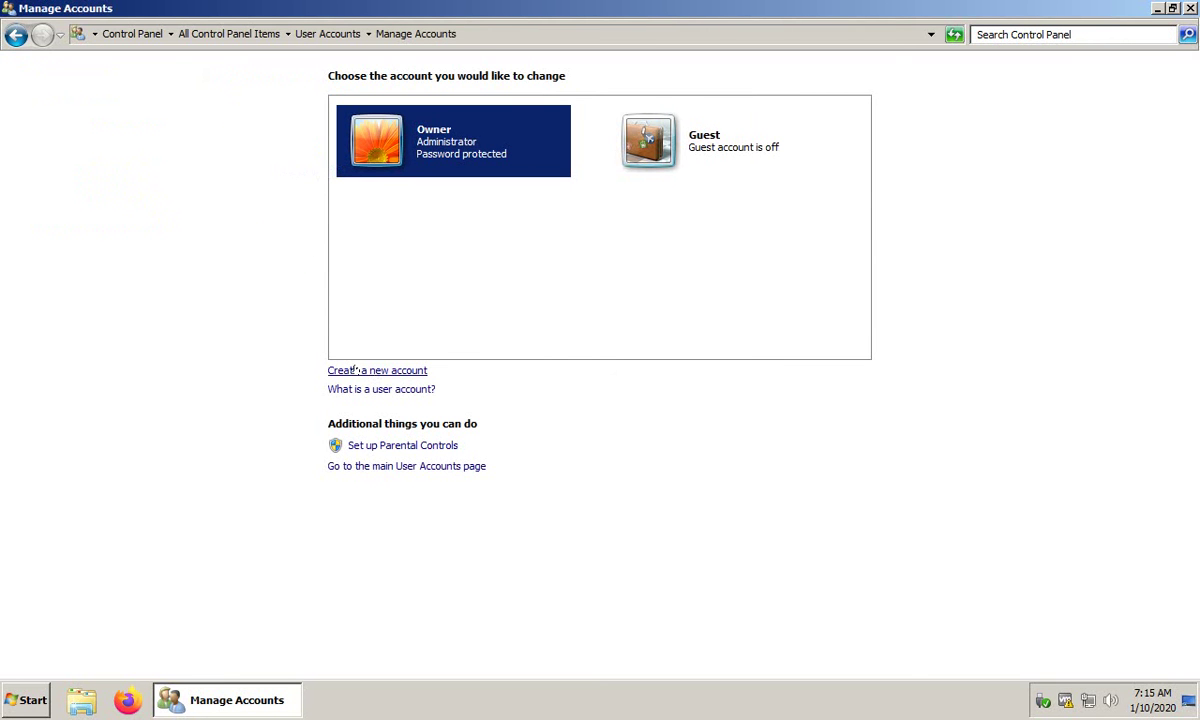
left_click(356, 371)
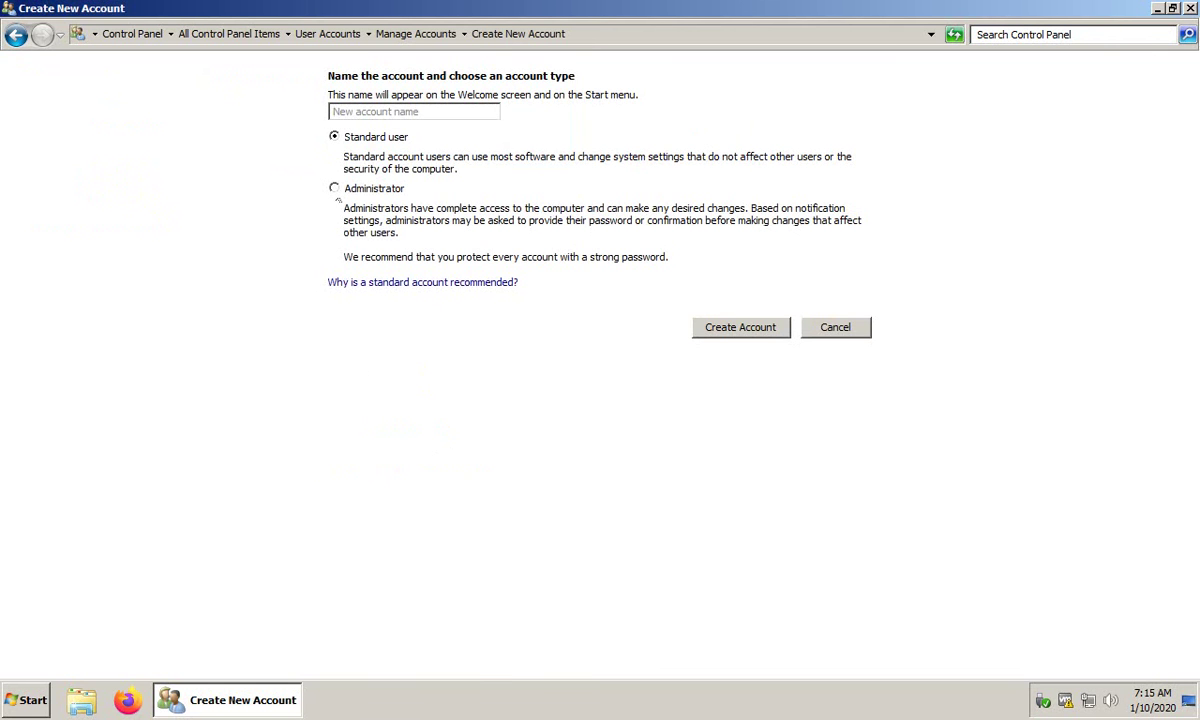
left_click(335, 190)
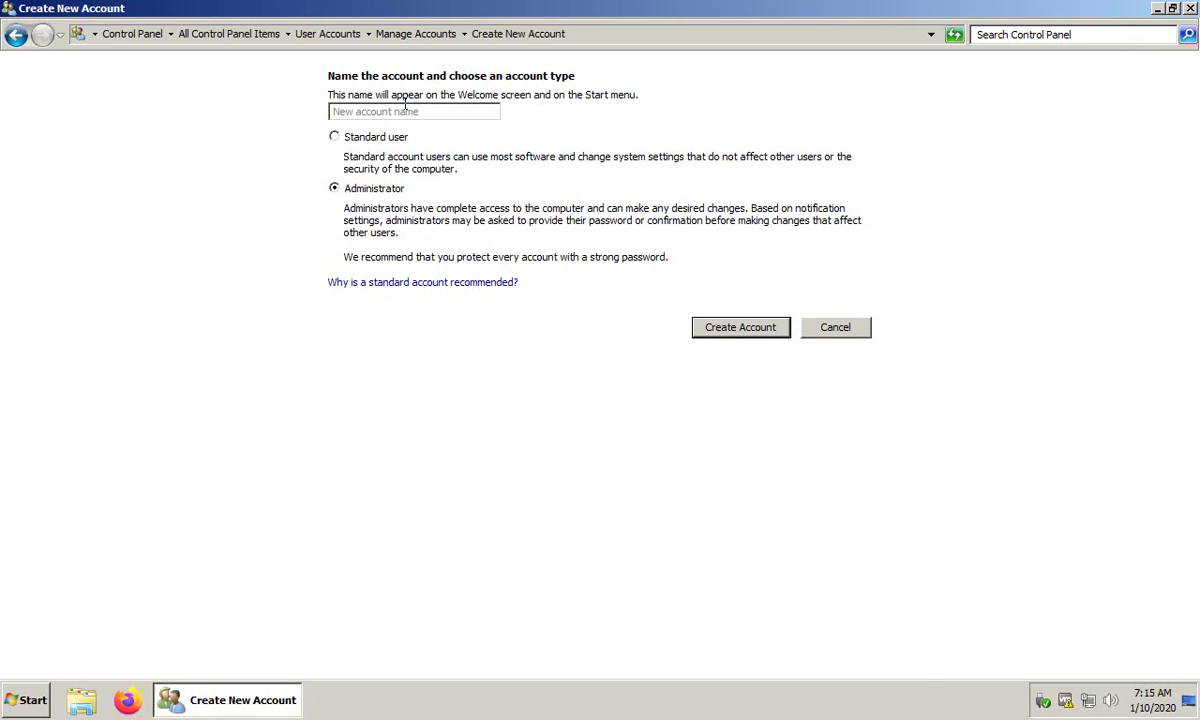
type("PCOwner")
left_click(740, 328)
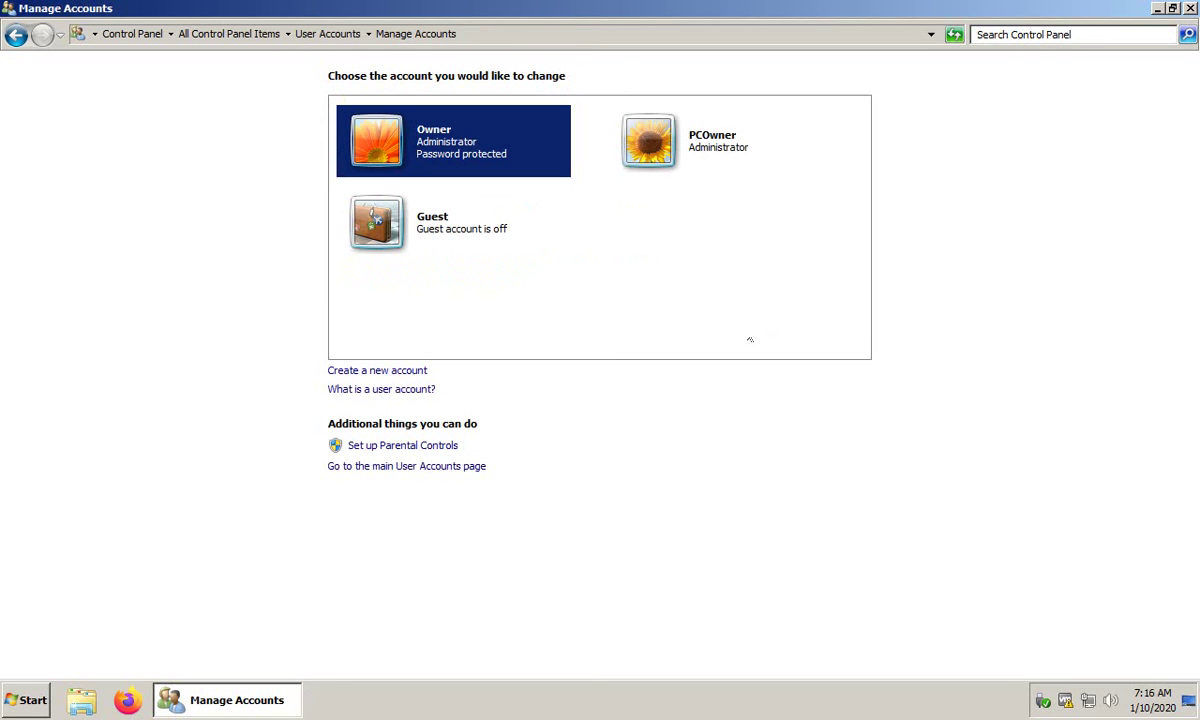
- Close the accounts window and restart the computer from the Start menu
left_click(488, 193)
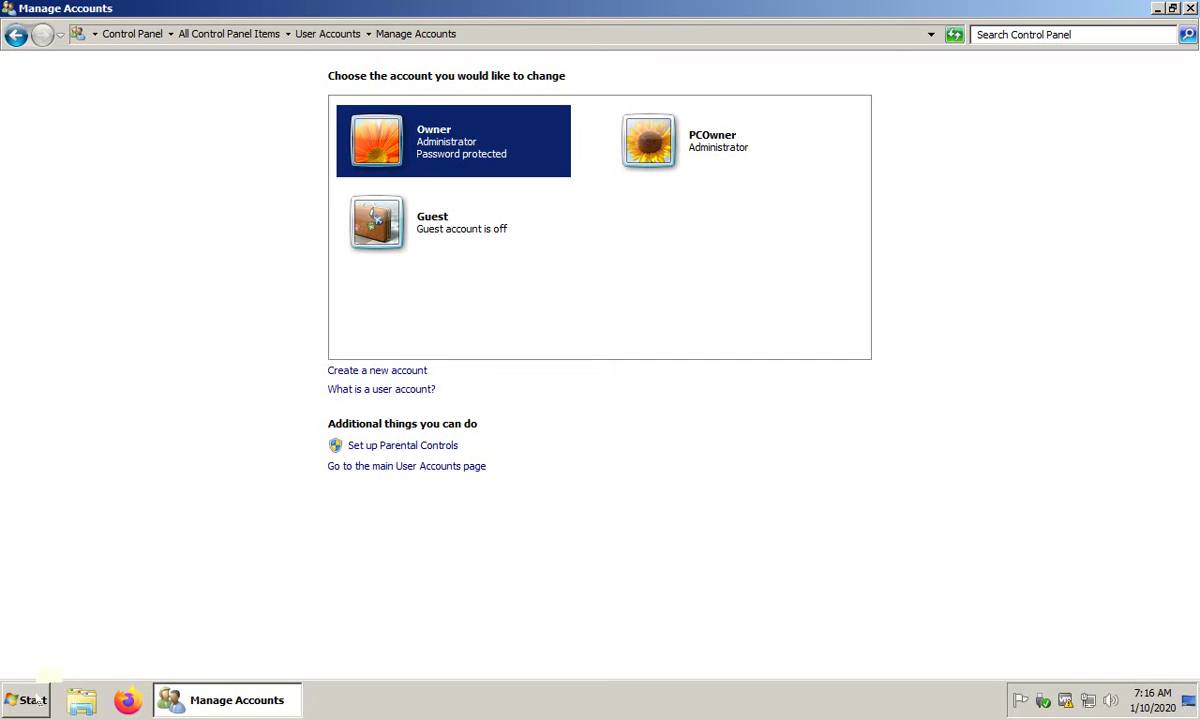
left_click(38, 698)
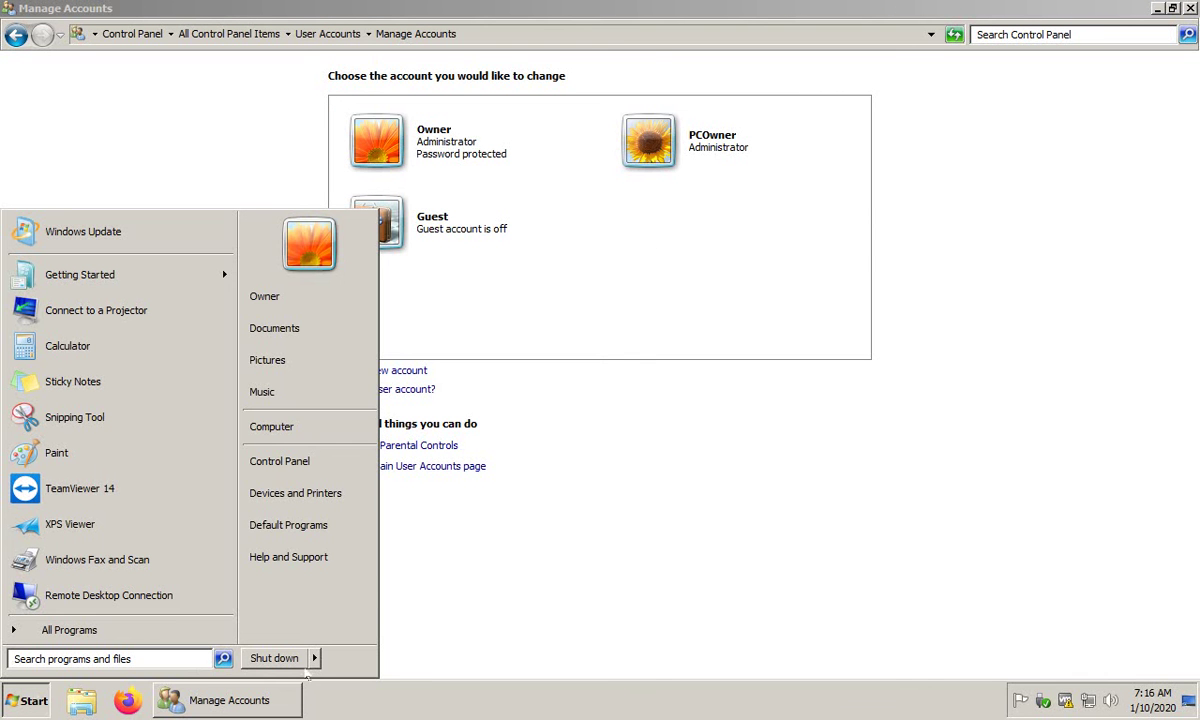
mouse_move(315, 662)
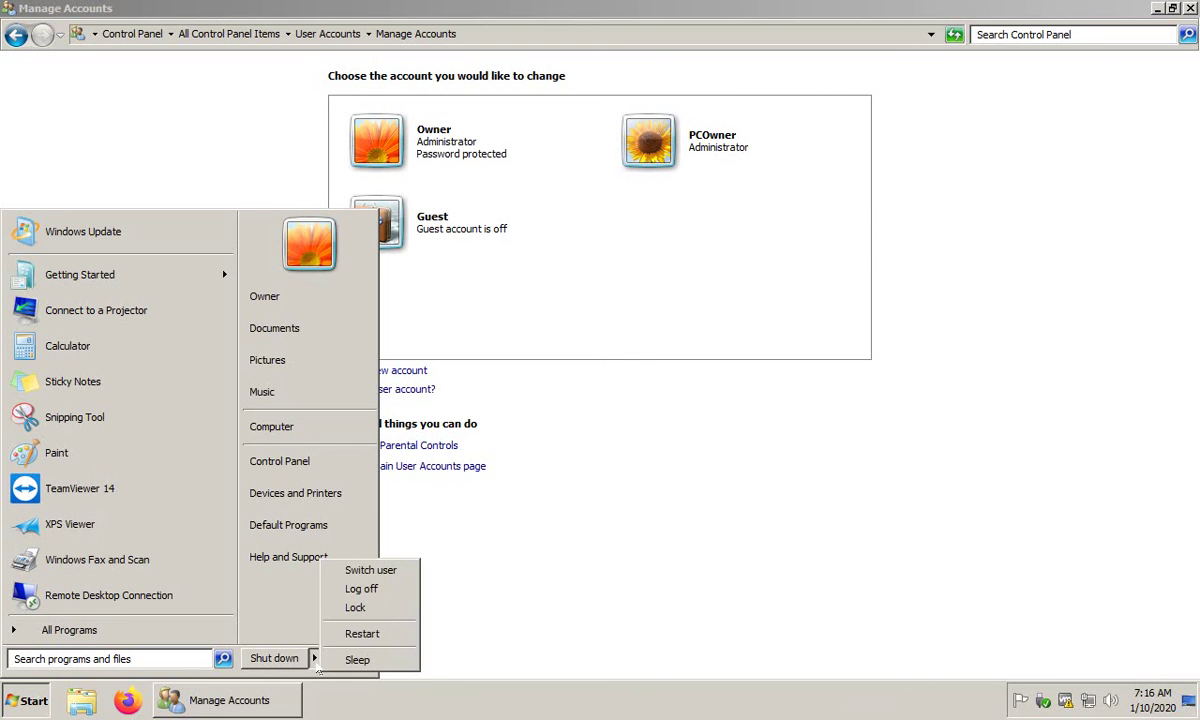
left_click(362, 634)
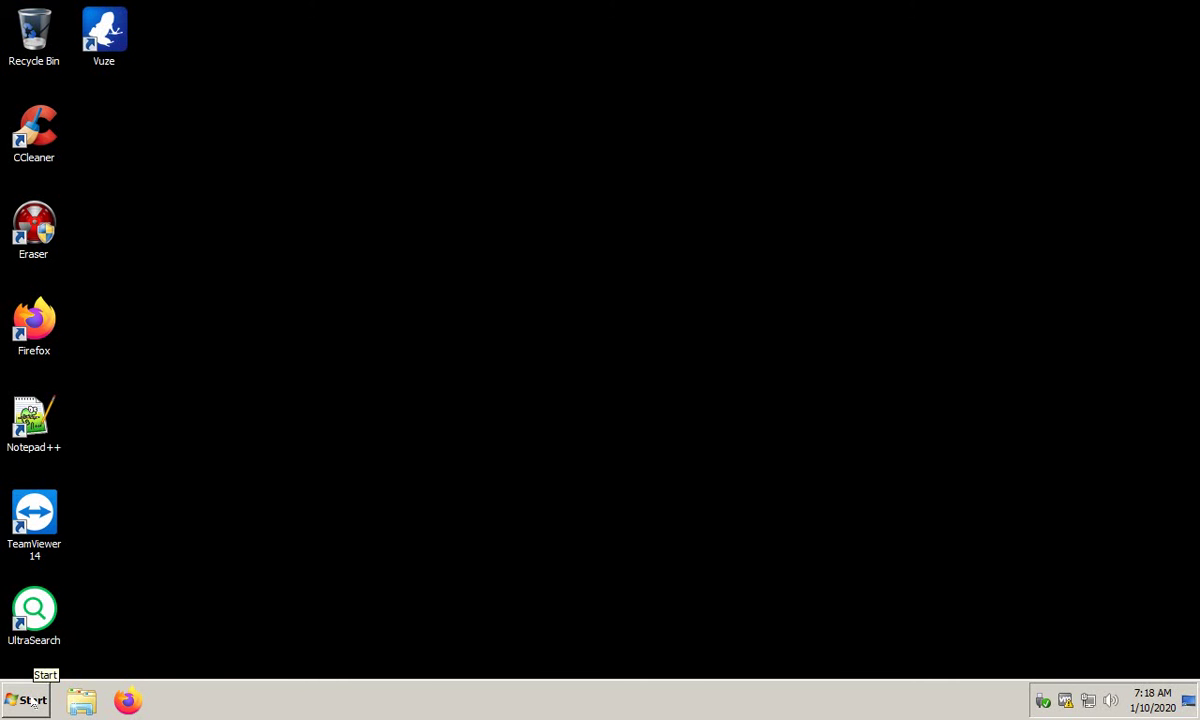
- Enable 'Users must enter a user name and password' in netplwiz, then restart
left_click(33, 703)
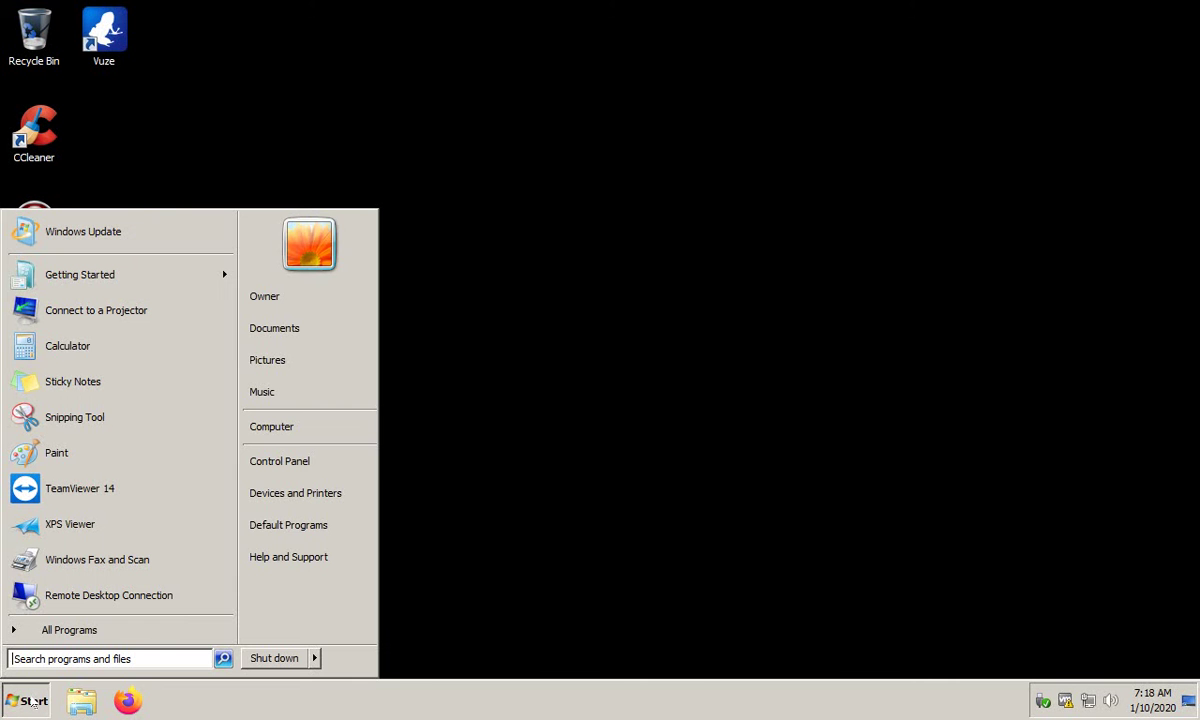
type("netpl")
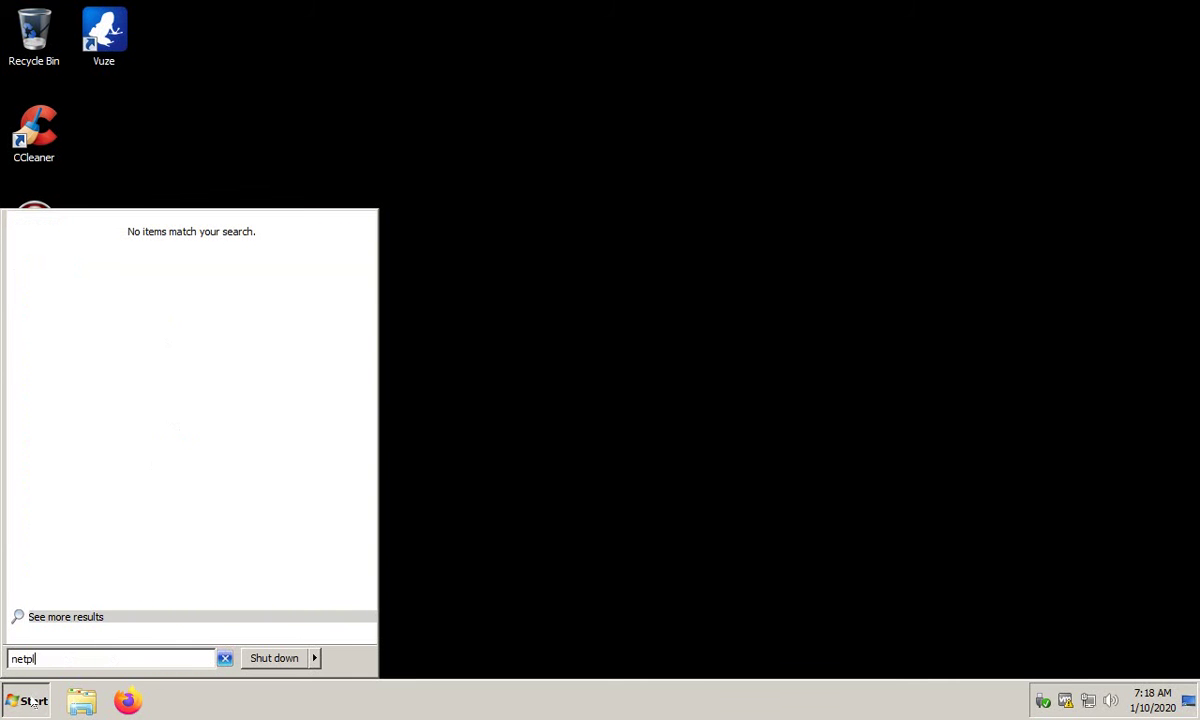
type("wiz")
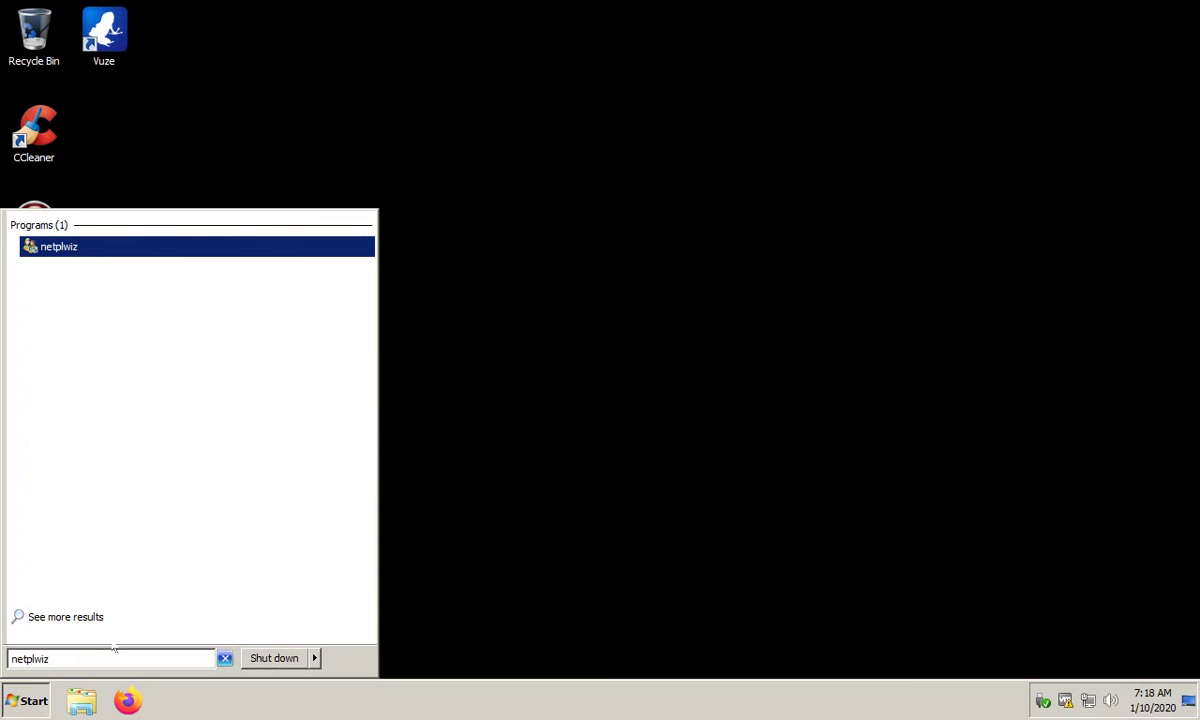
key("Return")
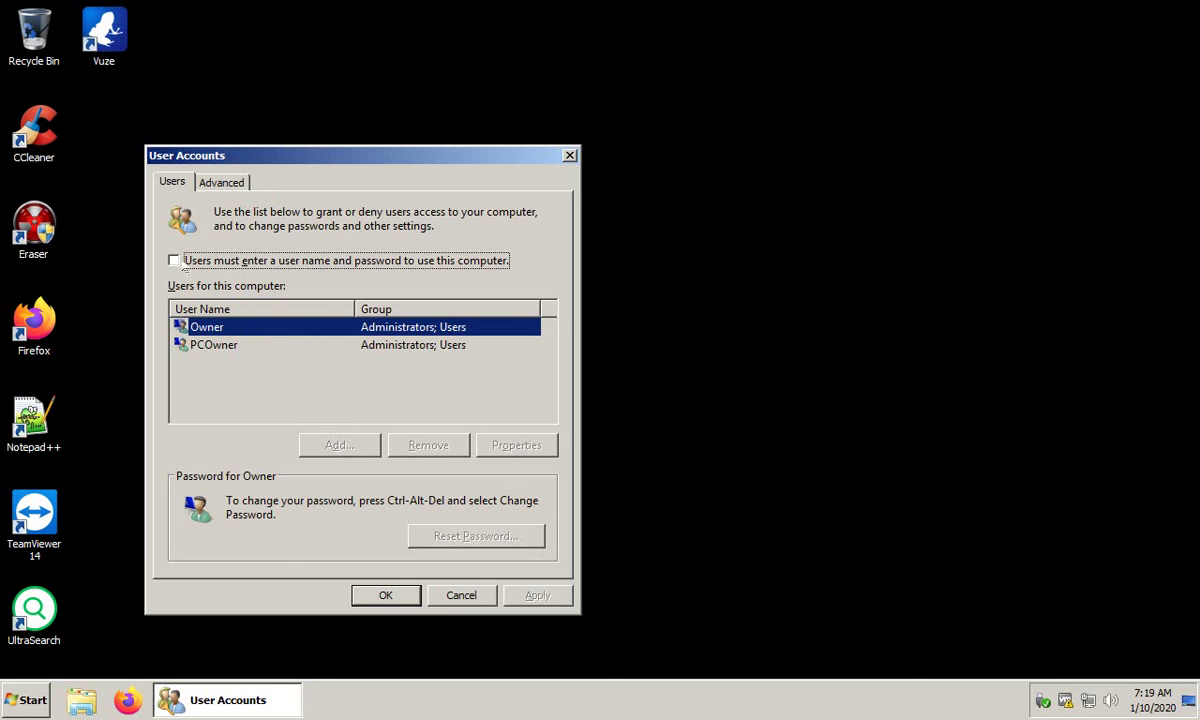
left_click(174, 261)
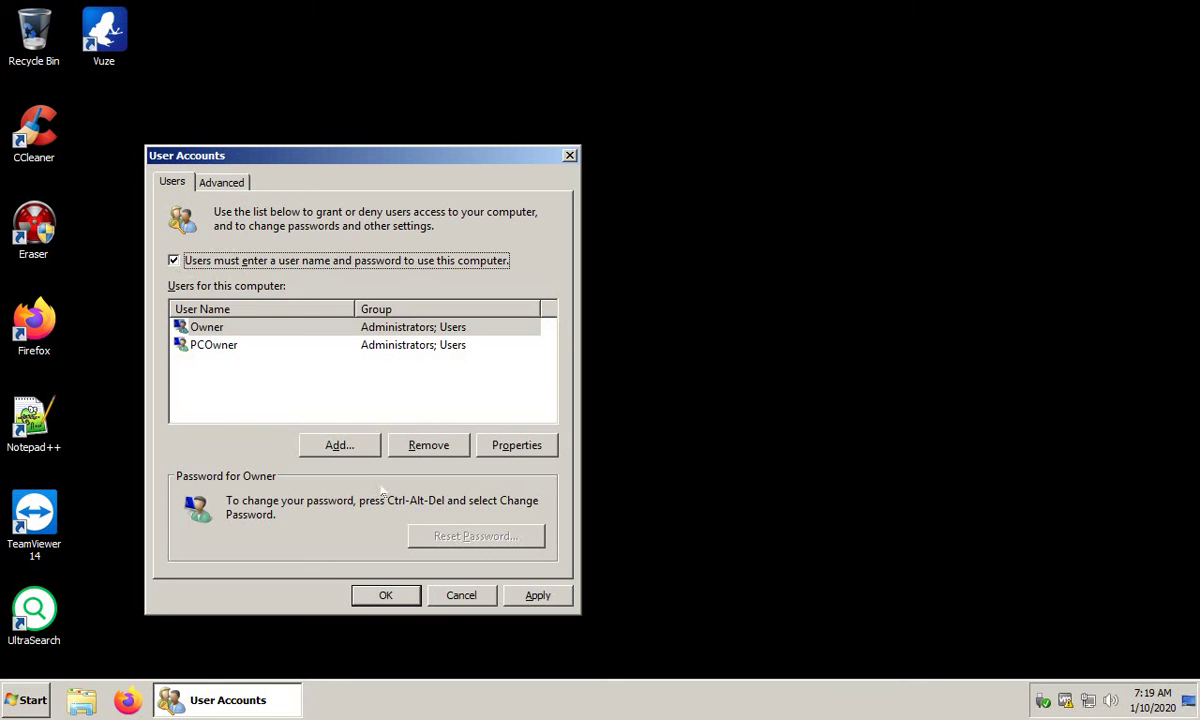
left_click(390, 601)
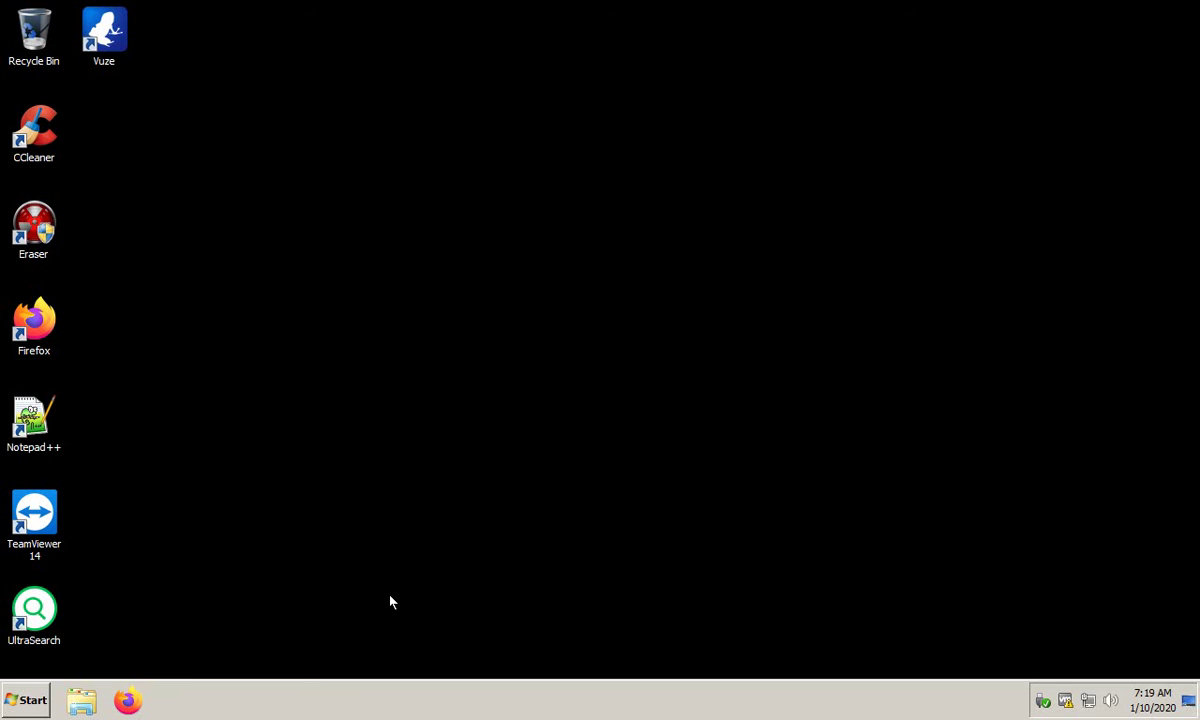
left_click(26, 700)
left_click(316, 658)
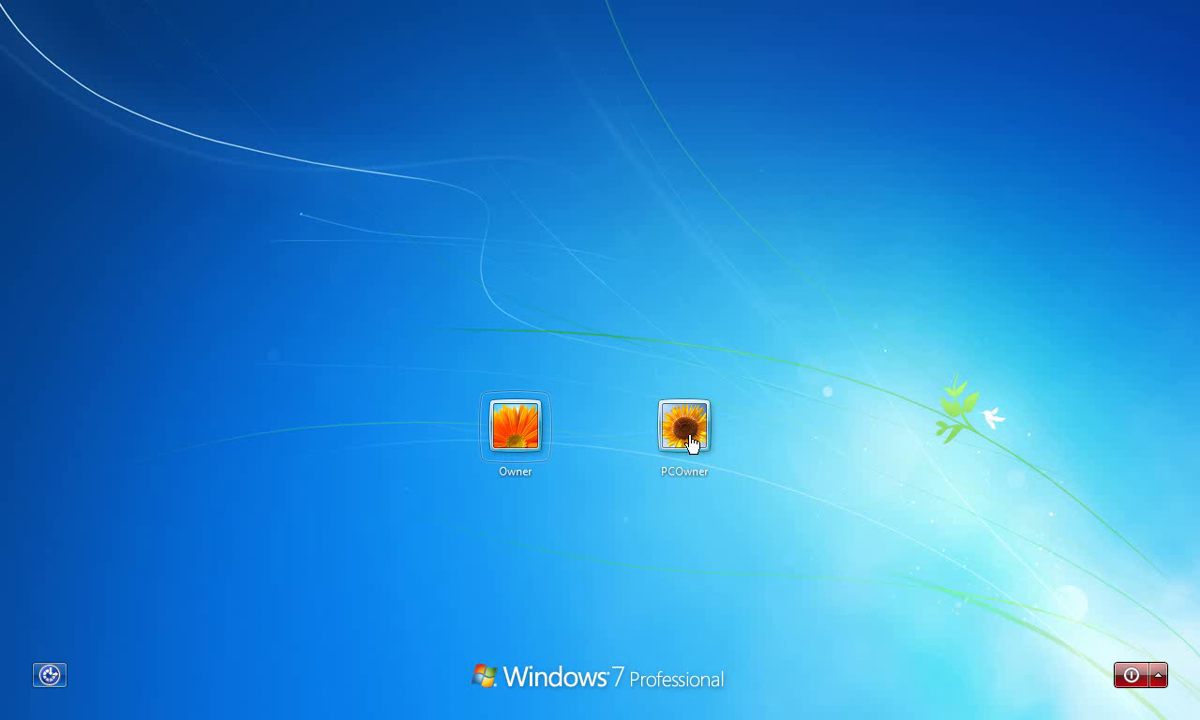
- Choose the PCOwner tile on the logon screen to sign in
left_click(692, 440)
left_click(690, 436)
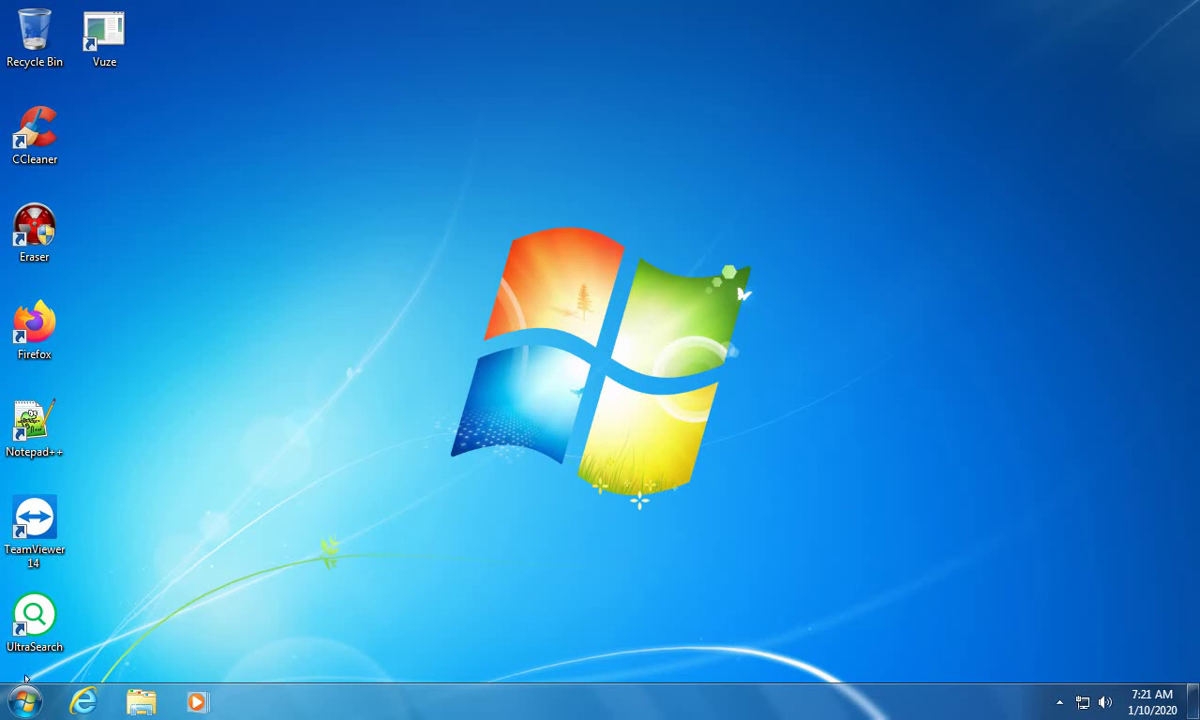
- Open a maximized Control Panel in Small icons view and list all accounts under User Accounts
left_click(25, 700)
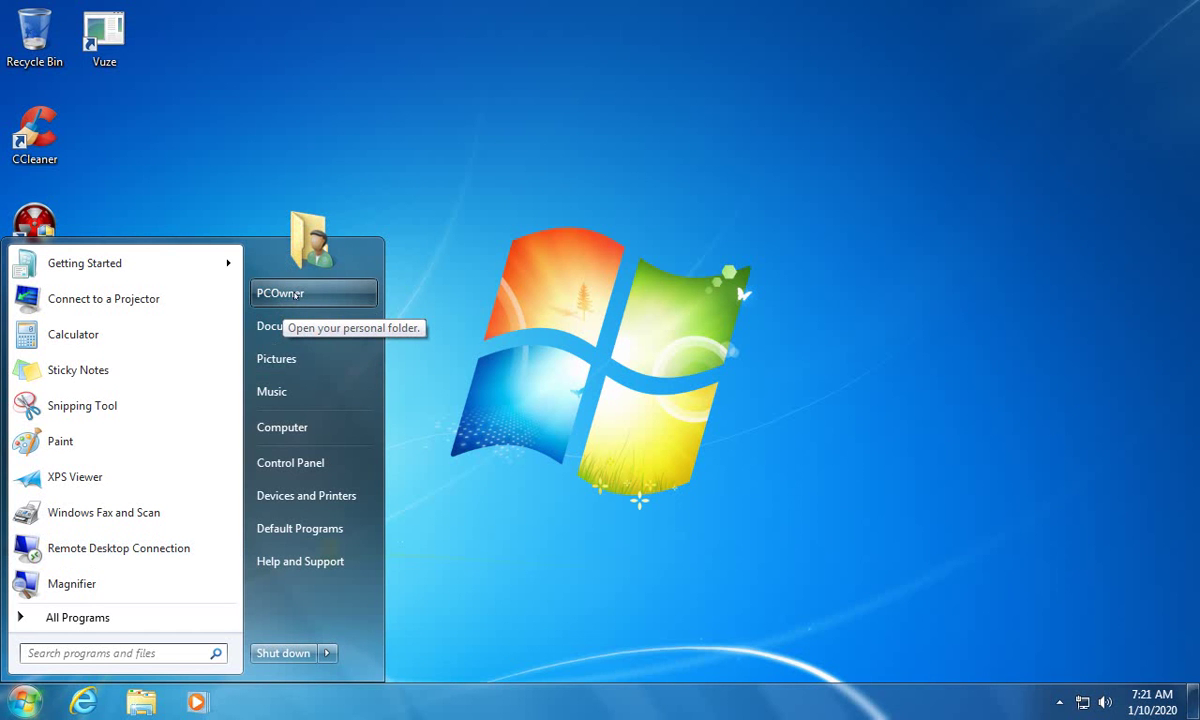
left_click(290, 464)
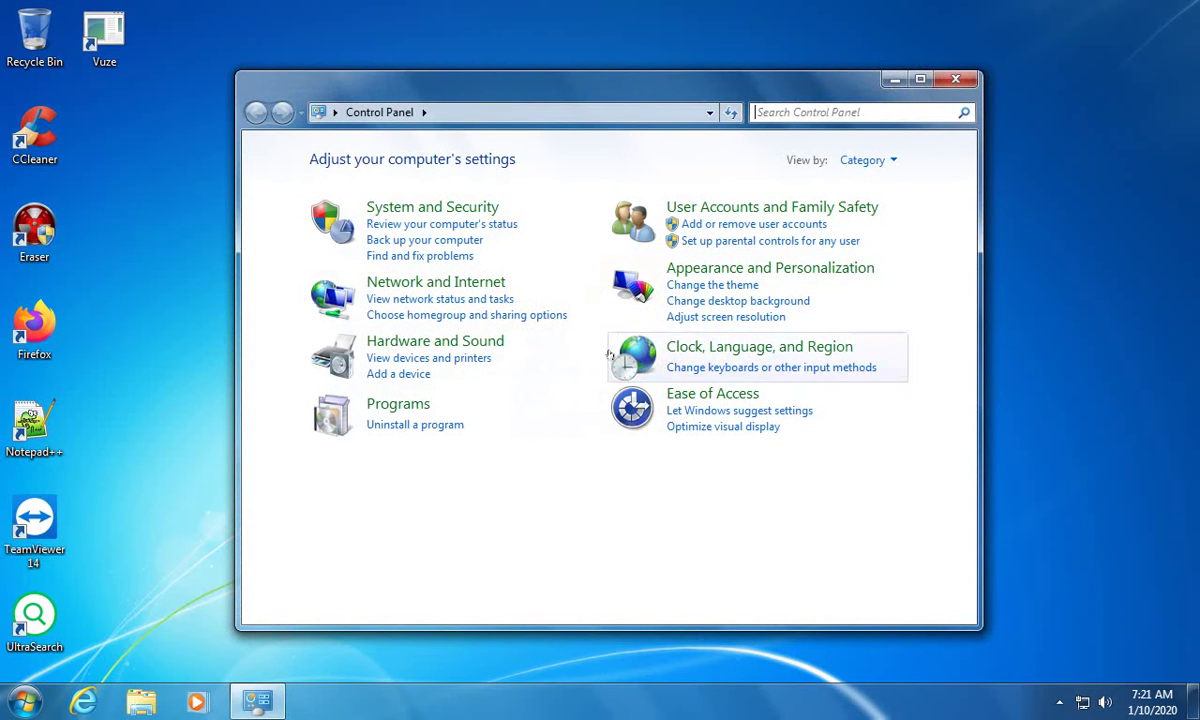
left_click(856, 161)
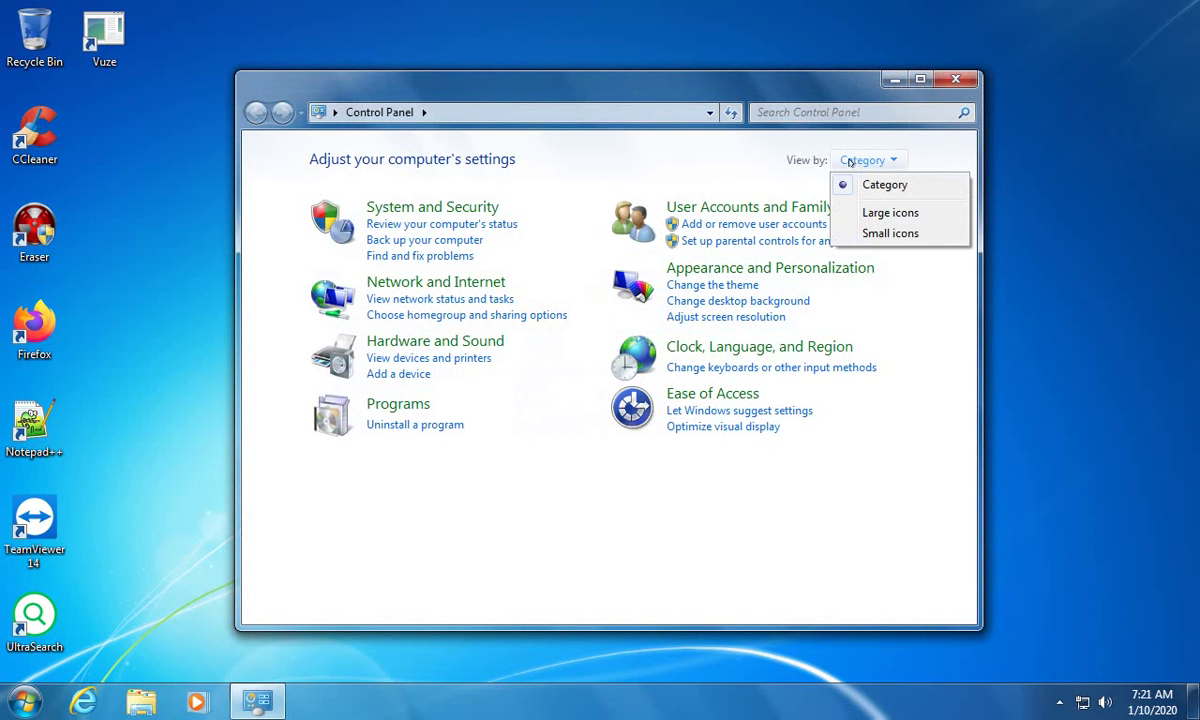
left_click(876, 234)
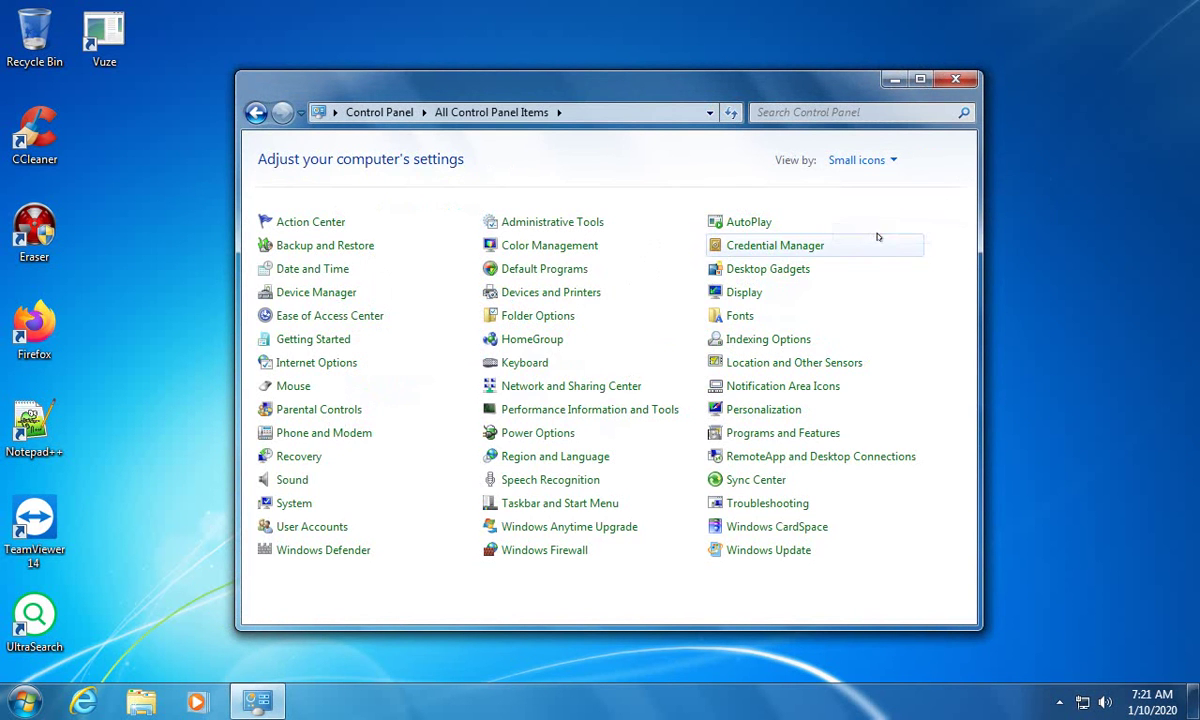
double_click(866, 74)
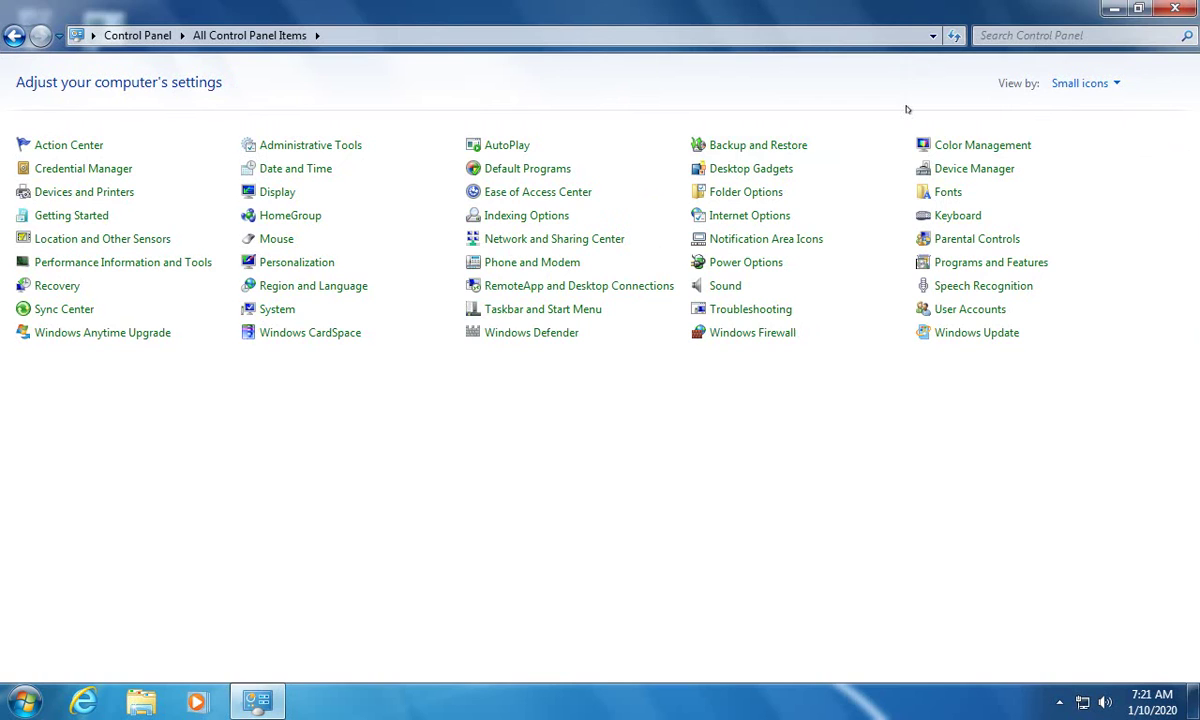
left_click(972, 314)
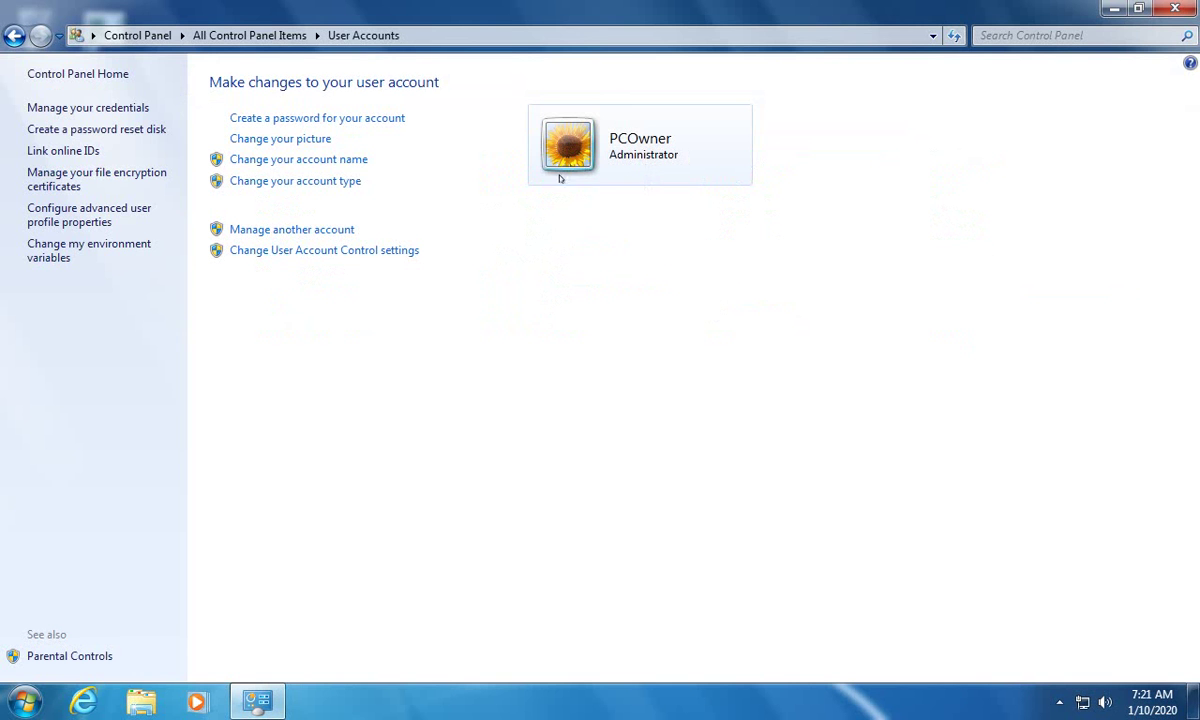
left_click(295, 230)
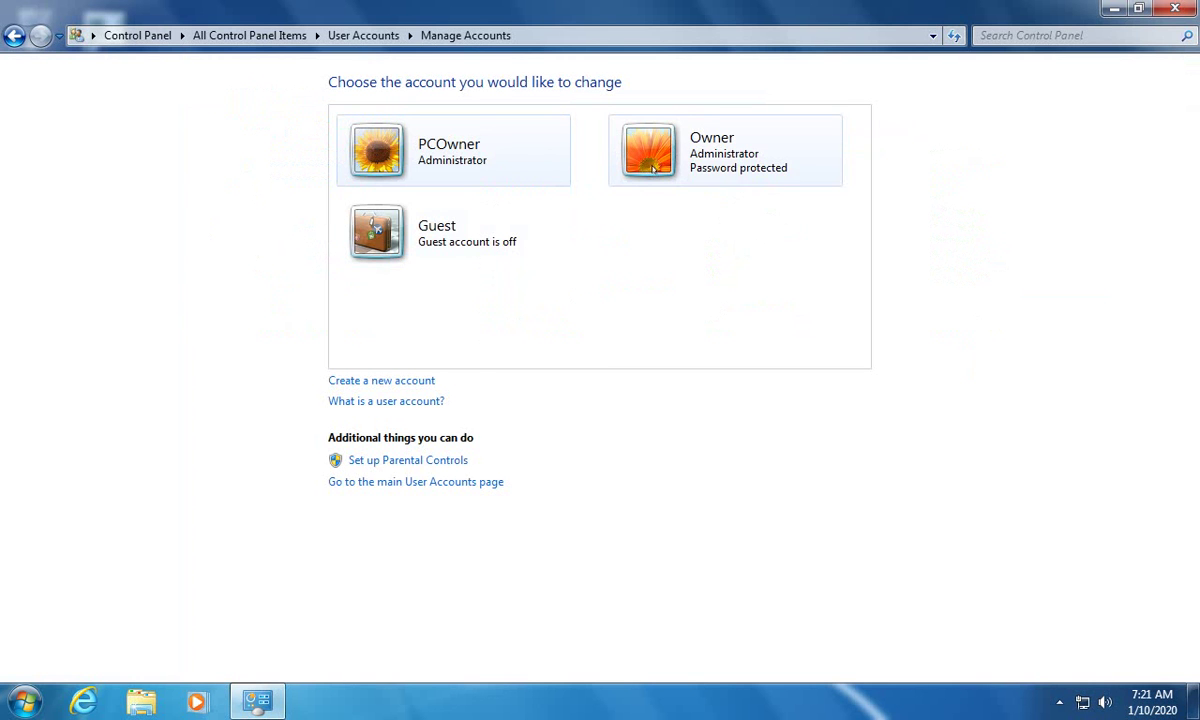
- Delete the Owner account, choosing Delete Files instead of keeping them
left_click(706, 155)
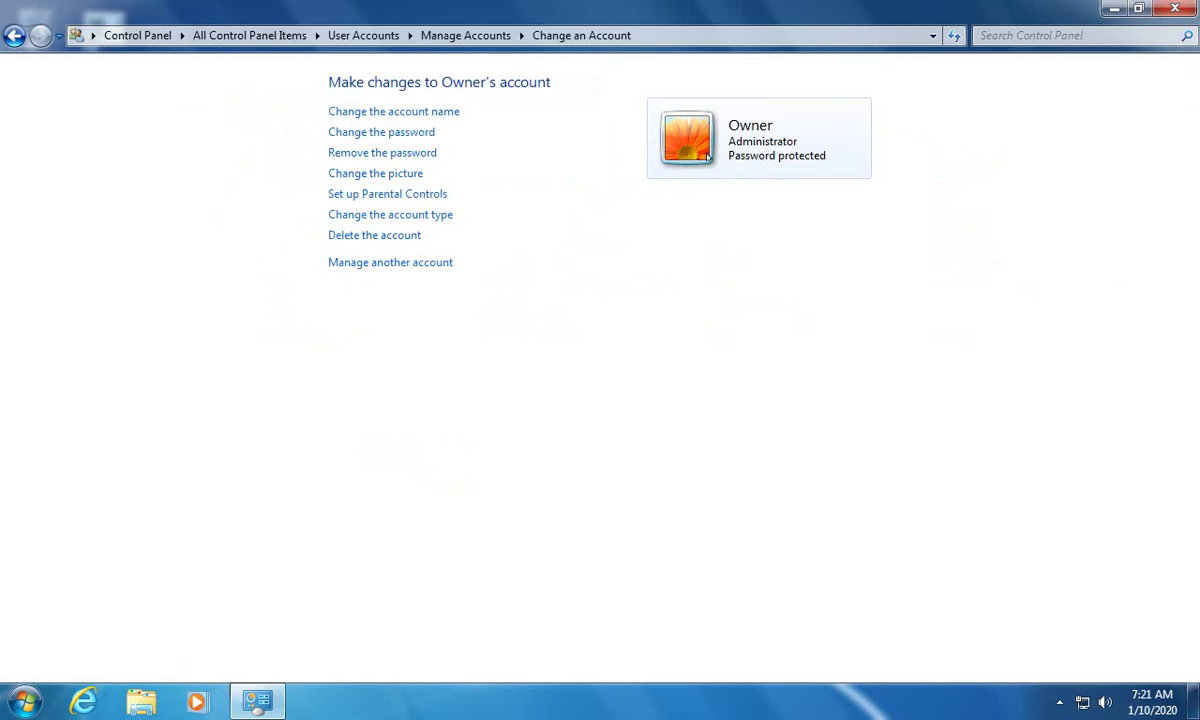
left_click(380, 236)
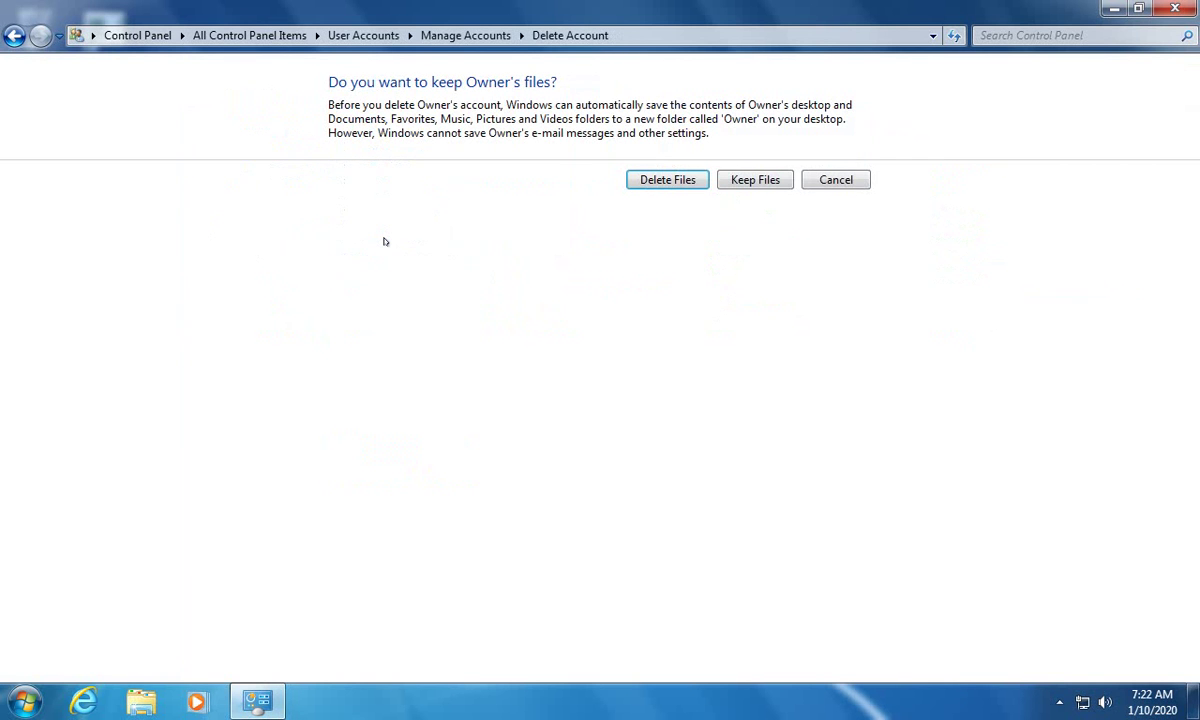
left_click(666, 183)
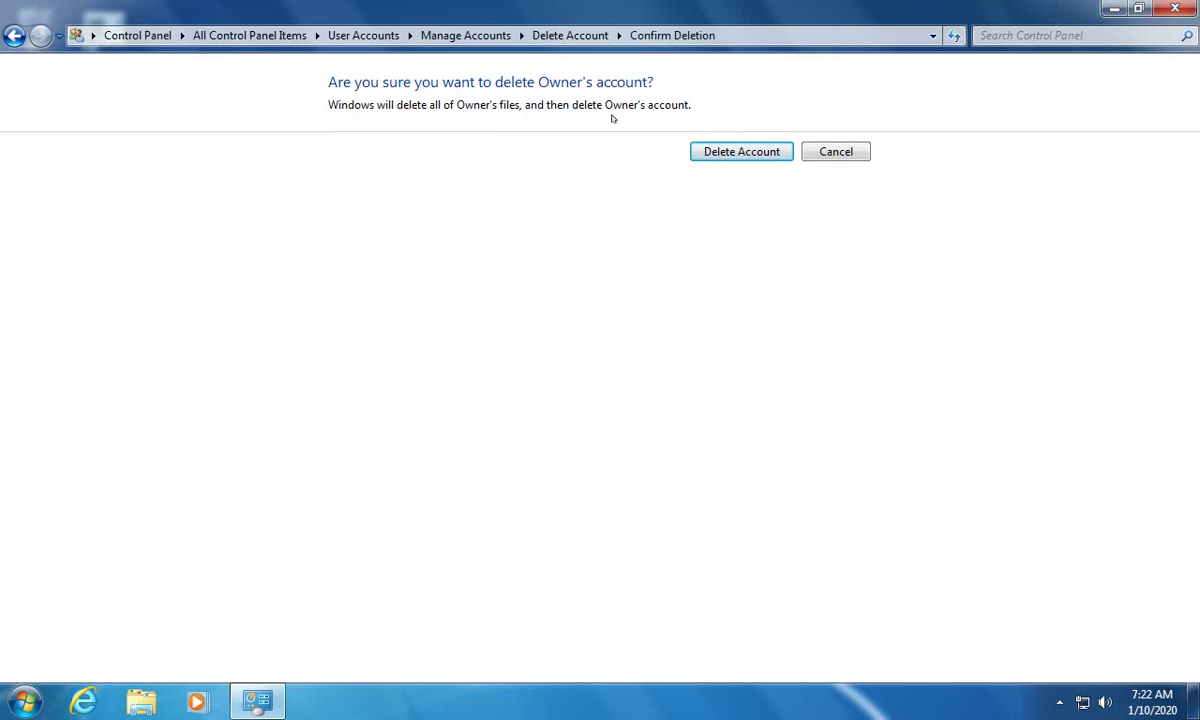
left_click(740, 152)
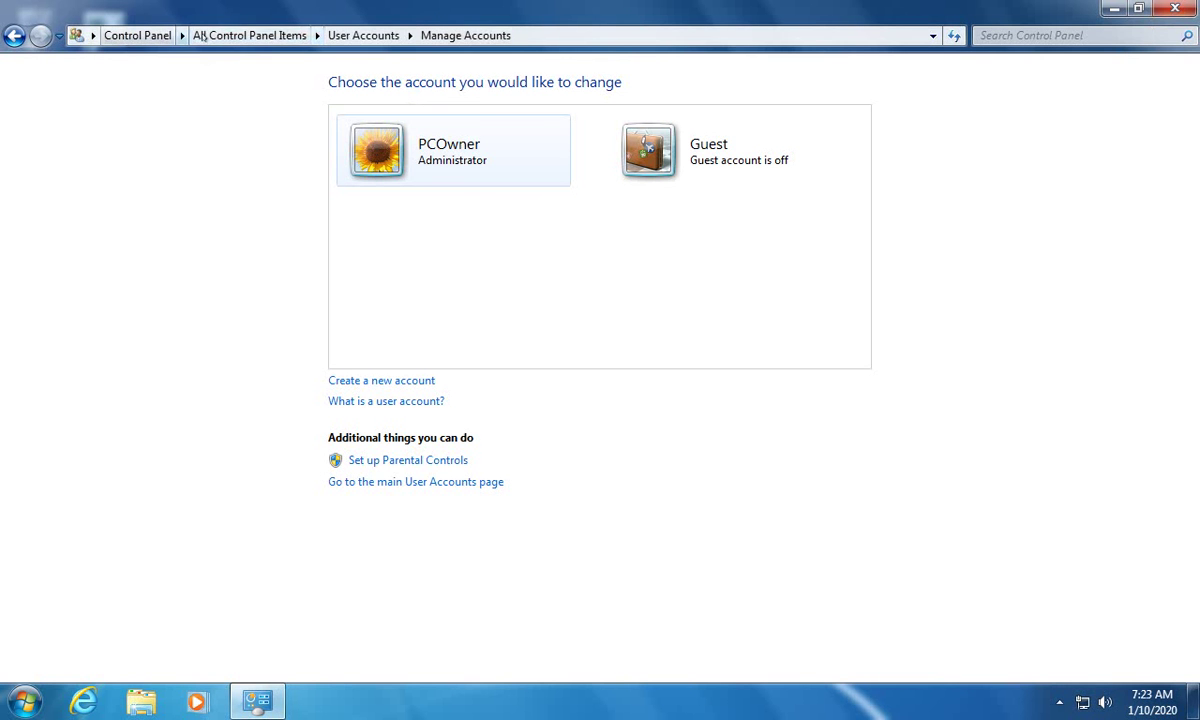
- Return to All Control Panel Items and open Programs and Features
left_click(251, 36)
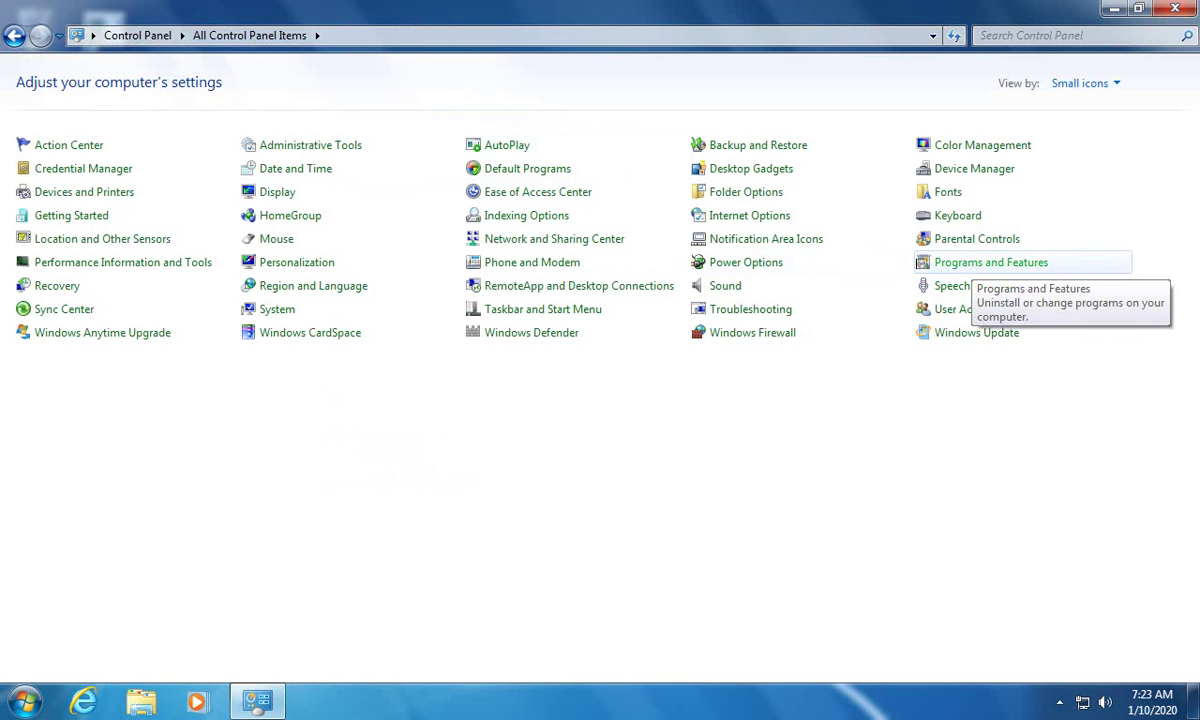
left_click(982, 265)
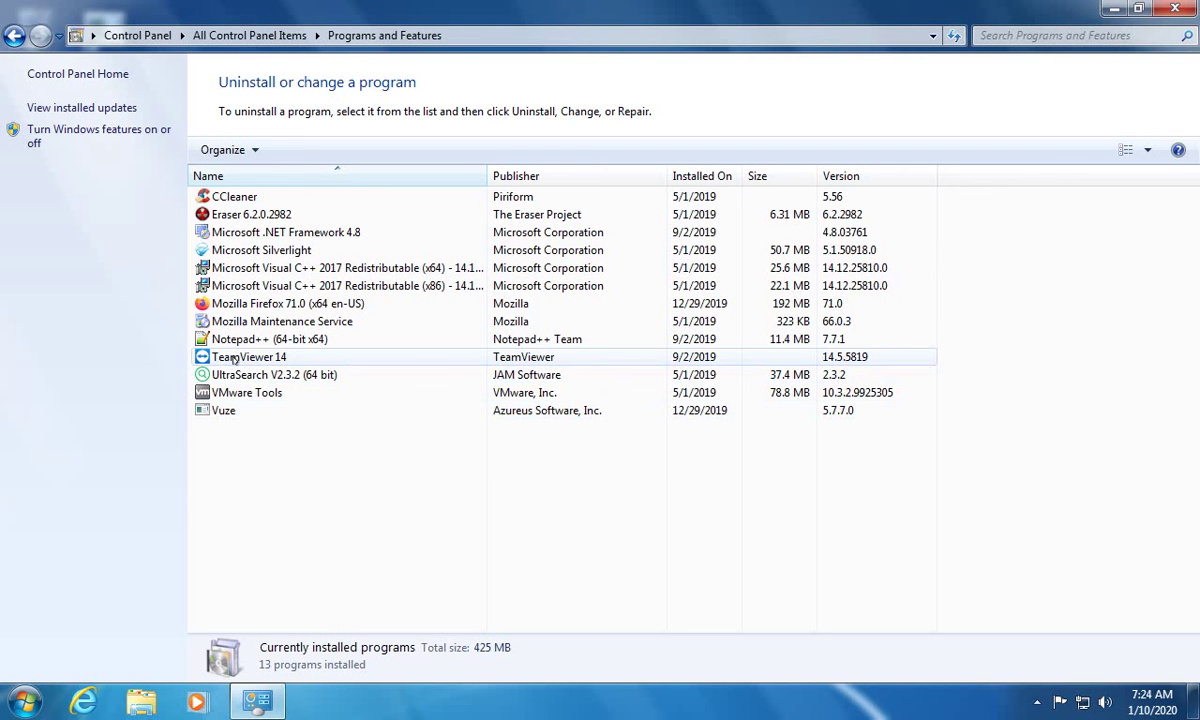
- Uninstall TeamViewer 14 with its settings removed, then close the finished uninstaller
left_click(234, 360)
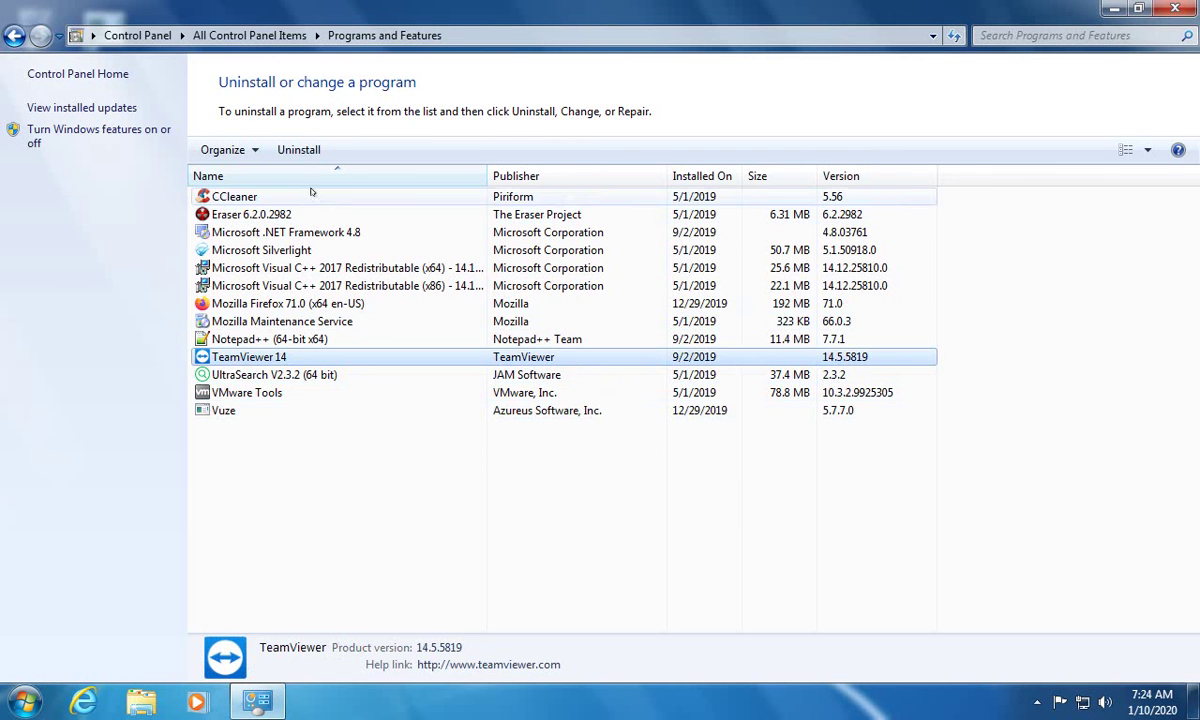
left_click(299, 150)
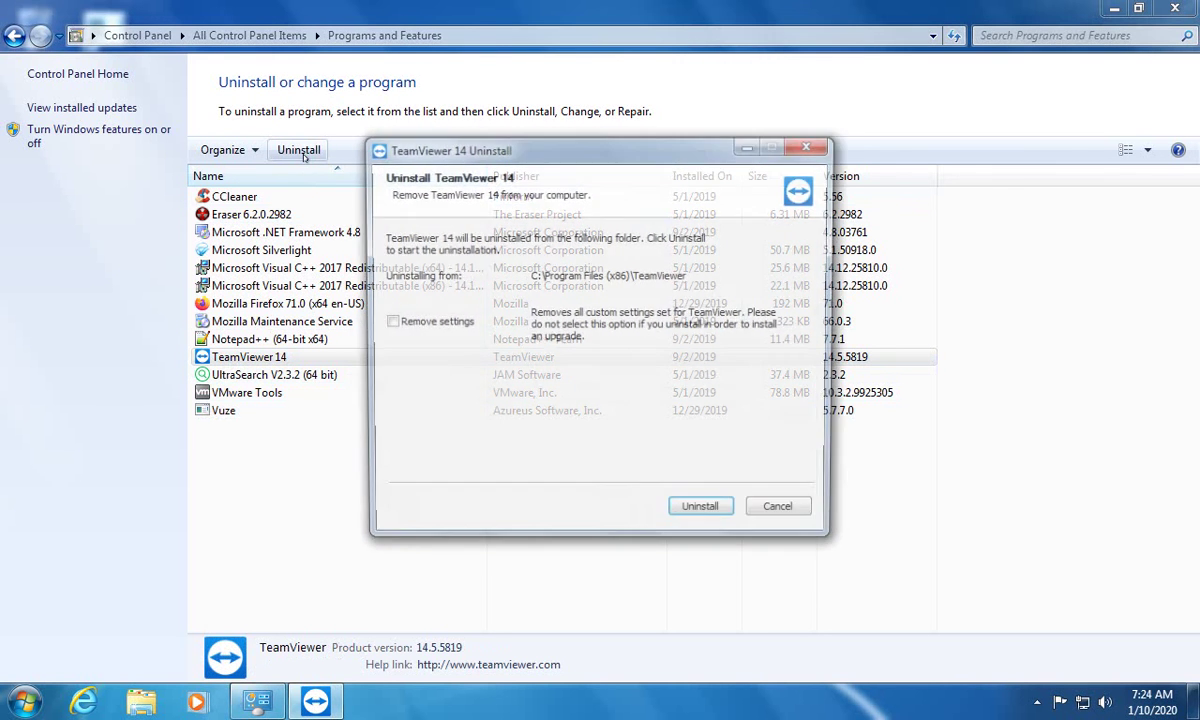
left_click(402, 318)
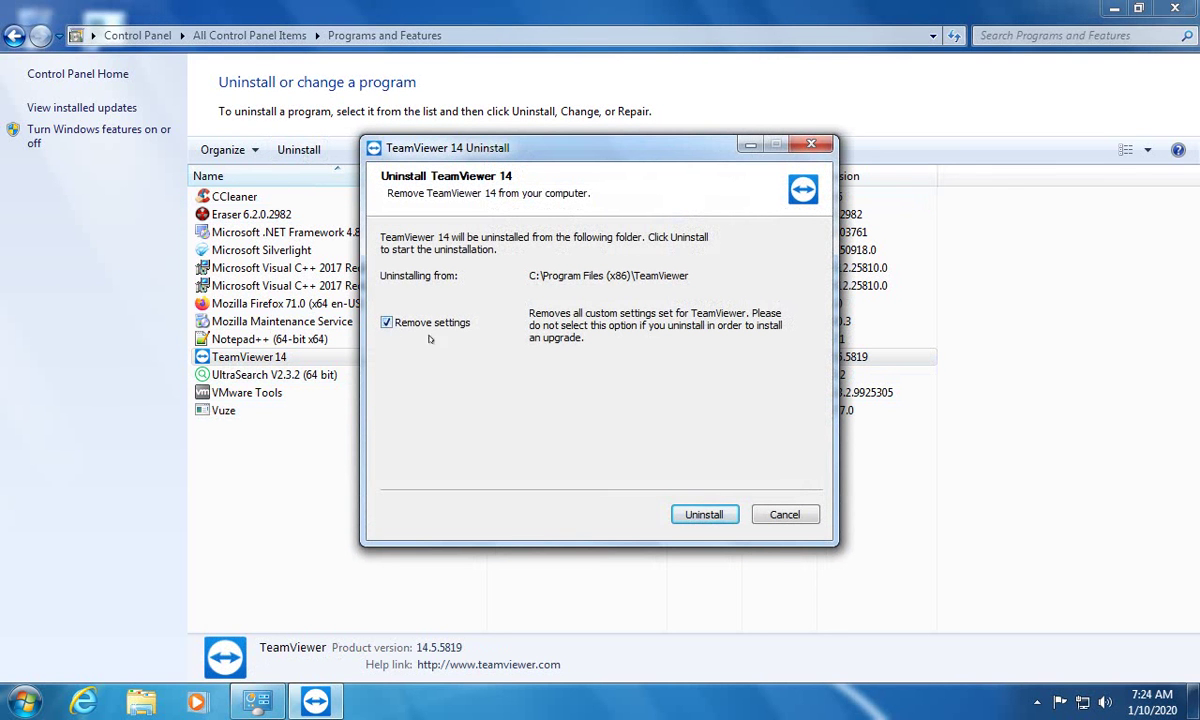
left_click(703, 515)
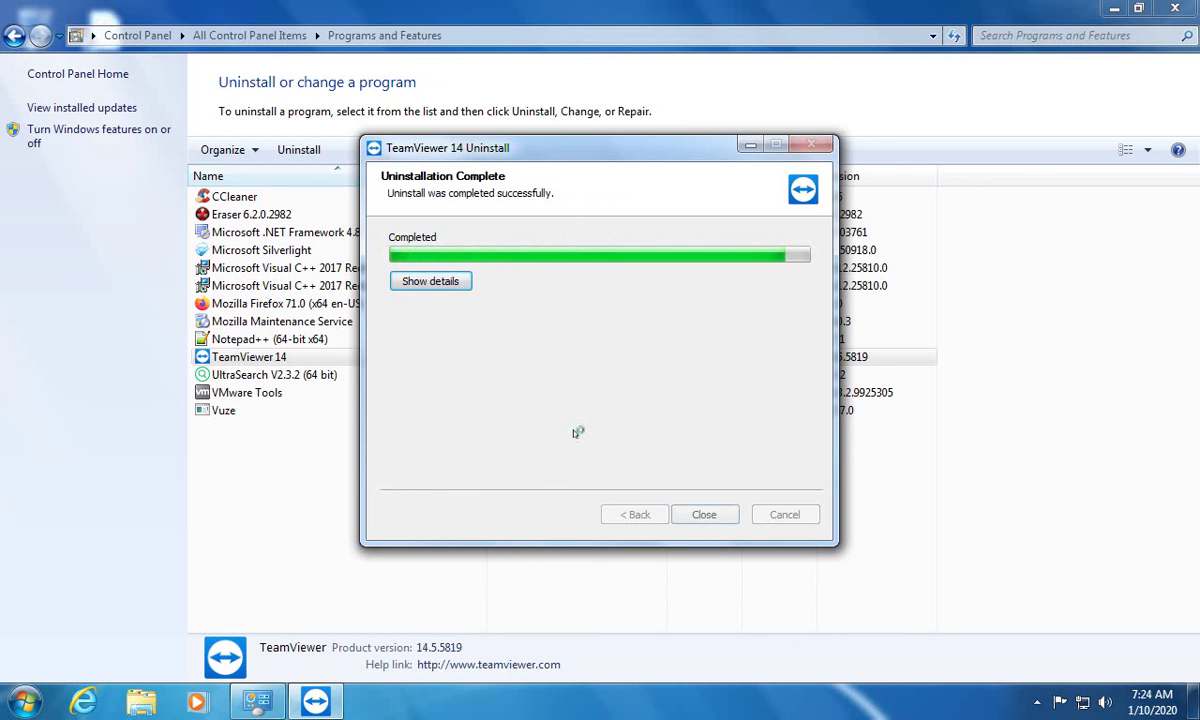
left_click(704, 514)
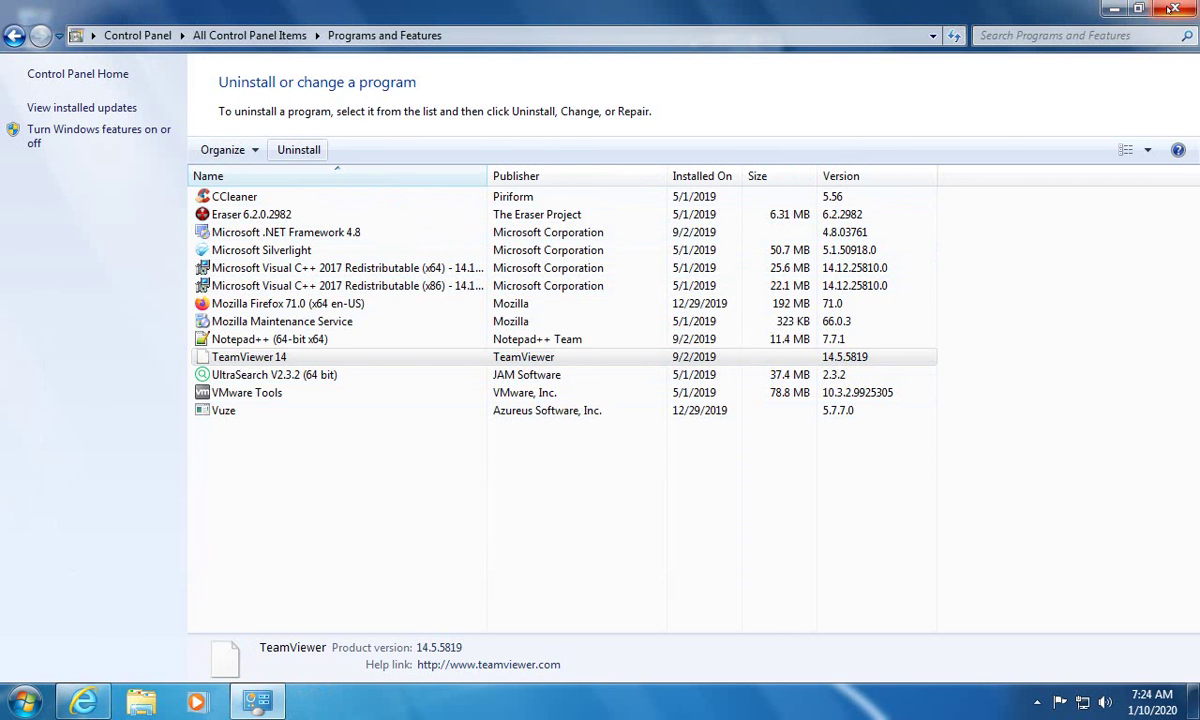
- Minimize Control Panel, accept the Internet Explorer 11 setup defaults, and close all browser tabs
left_click(1113, 9)
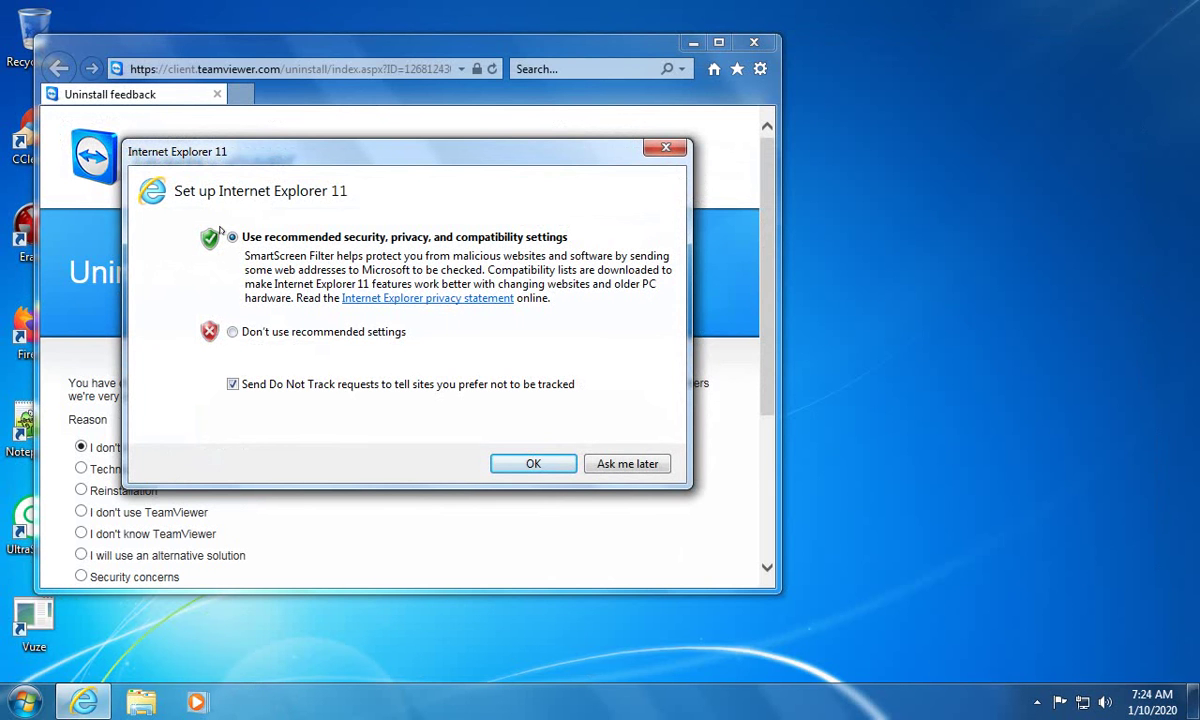
left_click(665, 148)
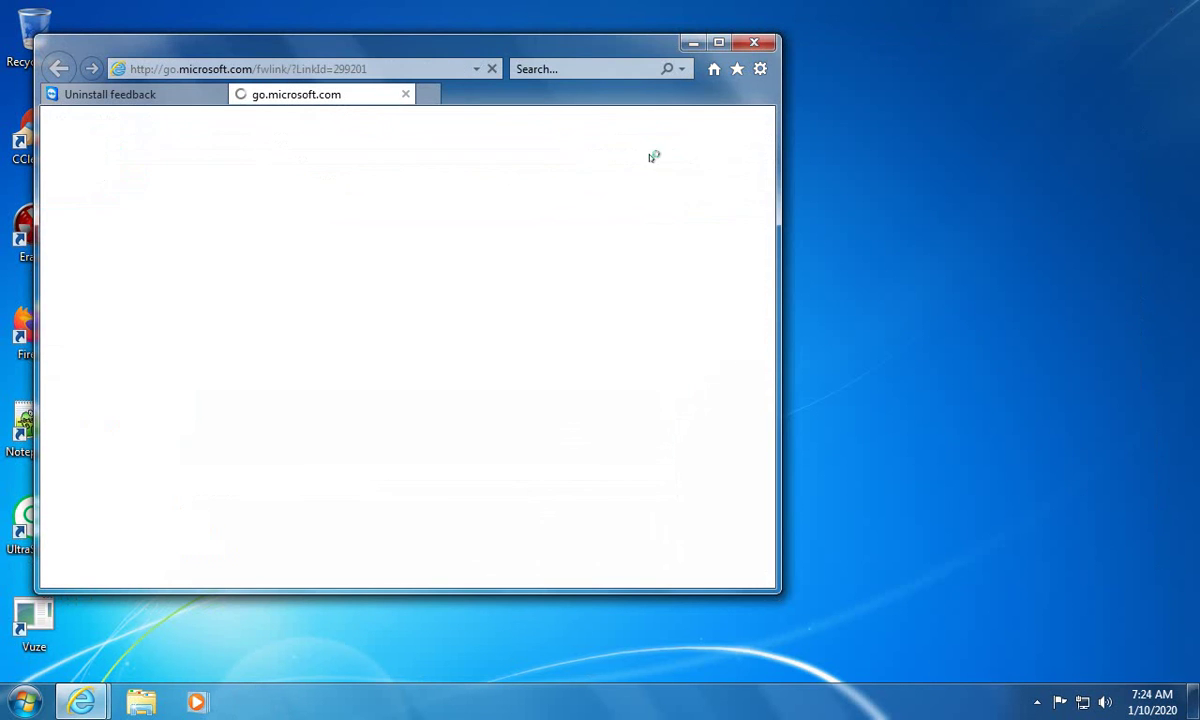
left_click(764, 42)
left_click(372, 329)
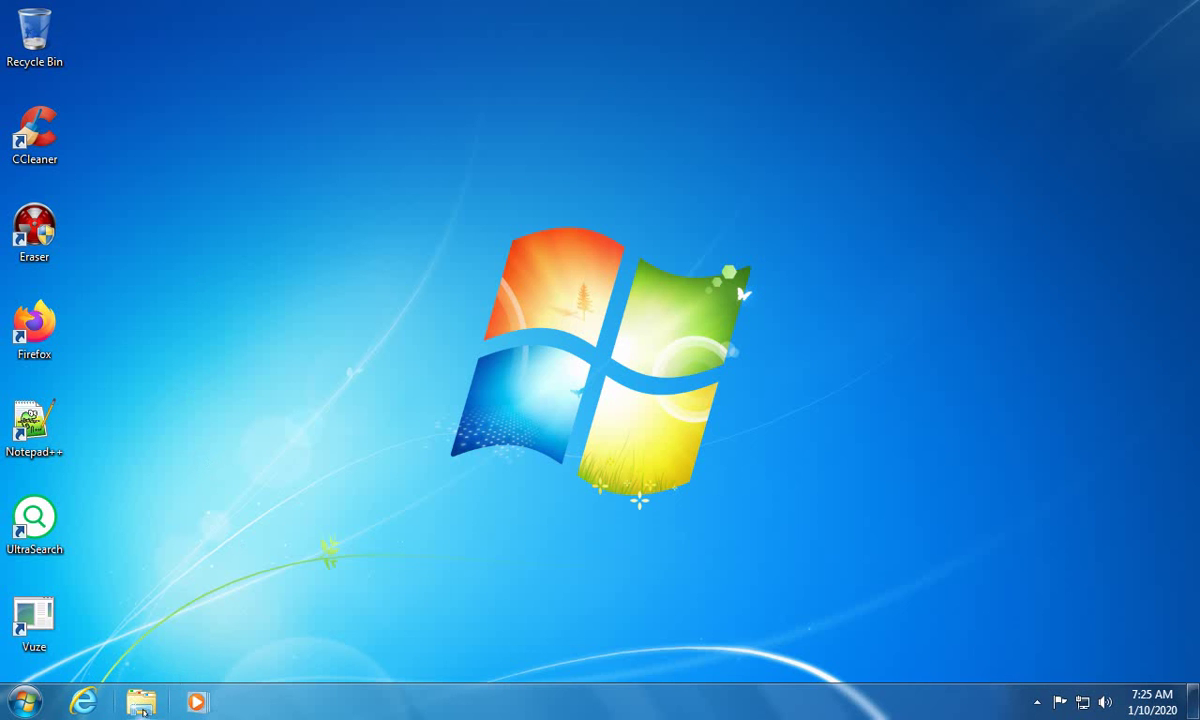
- Open Windows Explorer maximized on Computer to show drives C: and D:
left_click(142, 704)
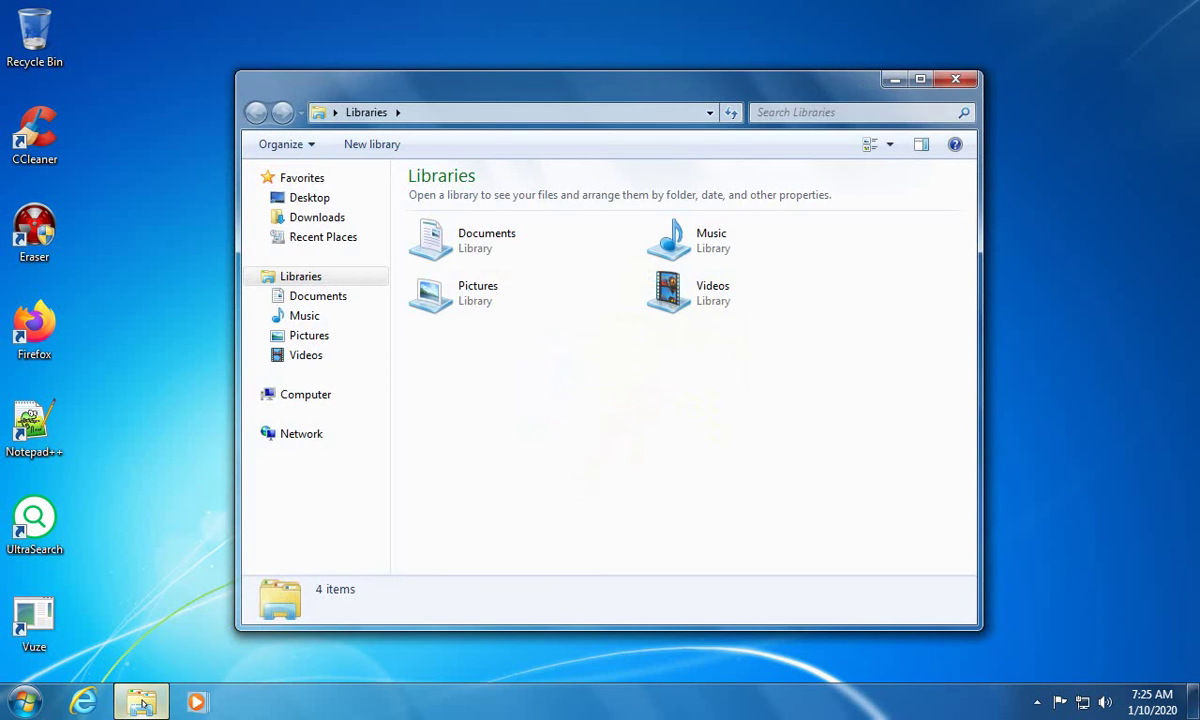
left_click(920, 80)
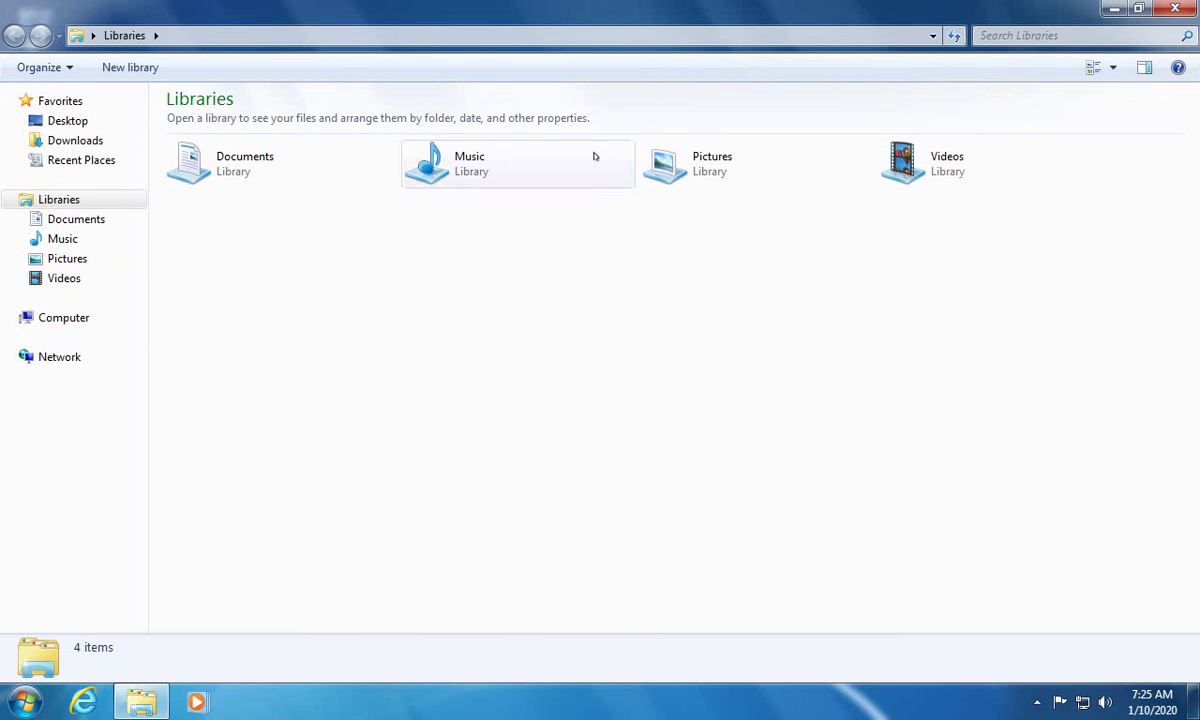
left_click(64, 318)
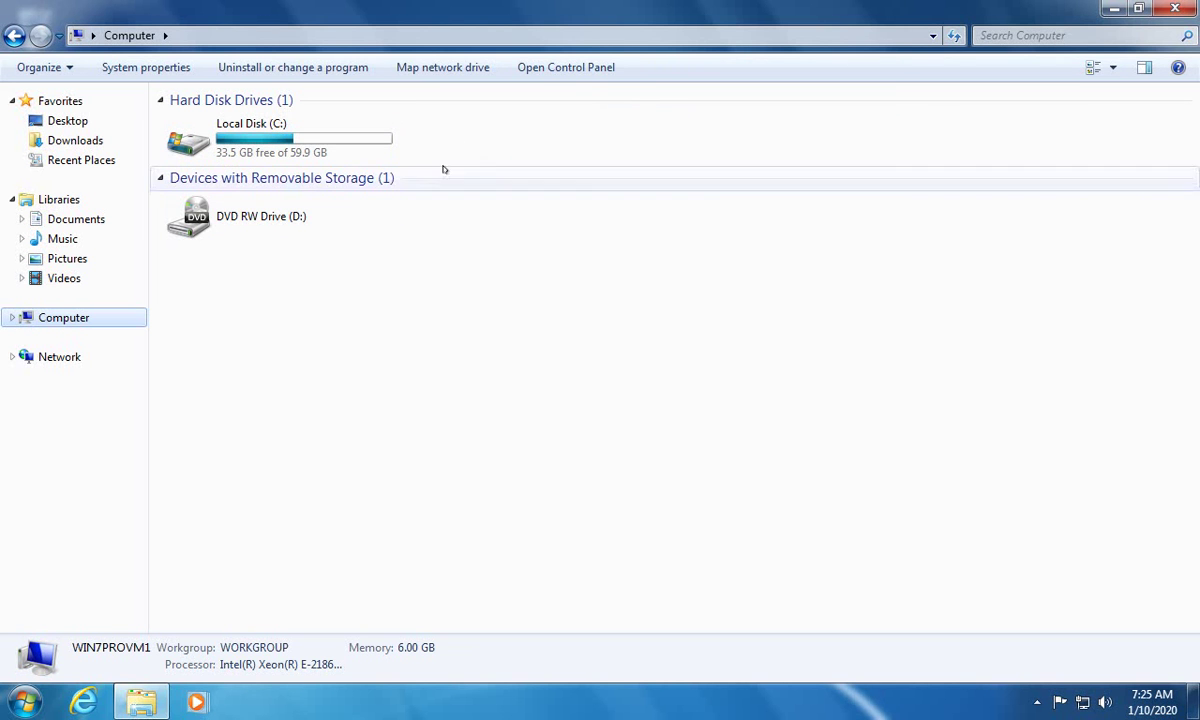
left_click(259, 135)
right_click(259, 135)
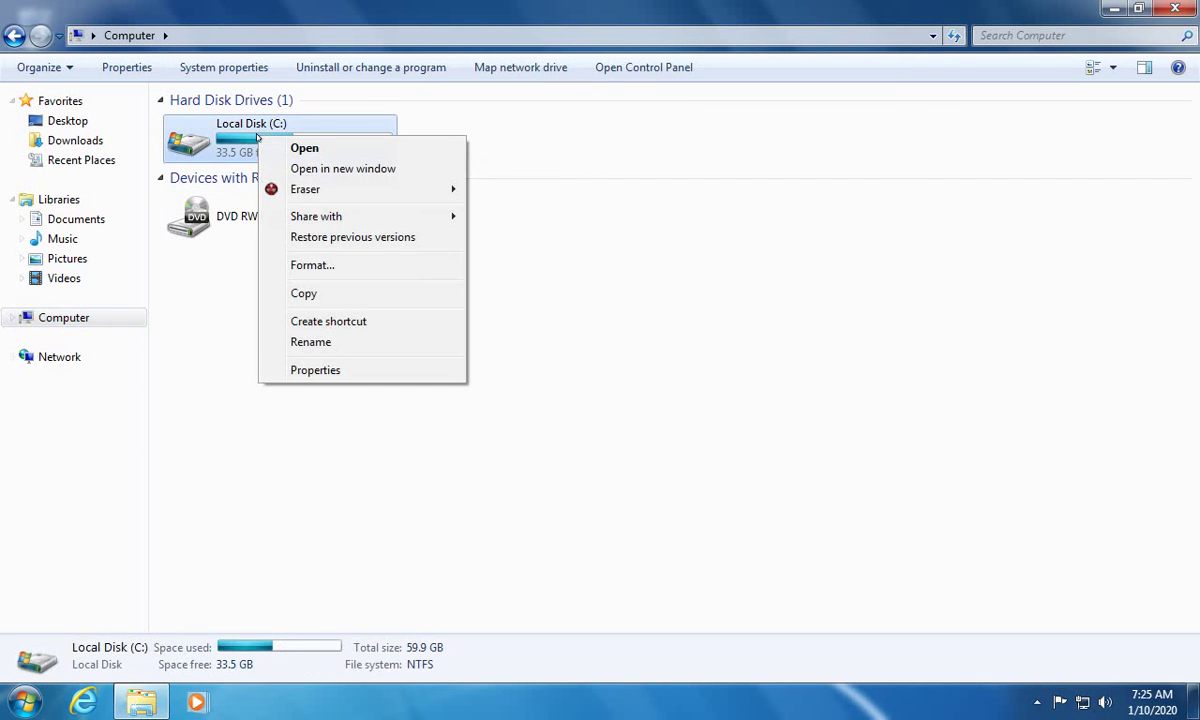
left_click(313, 266)
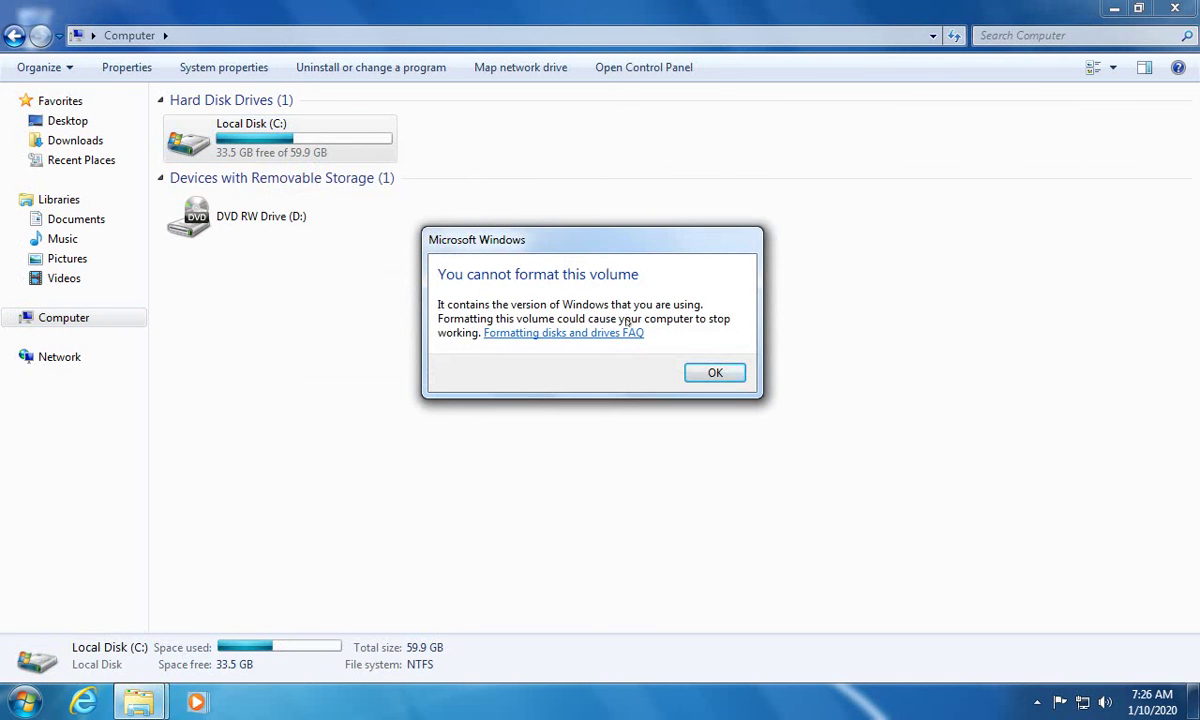
left_click(715, 373)
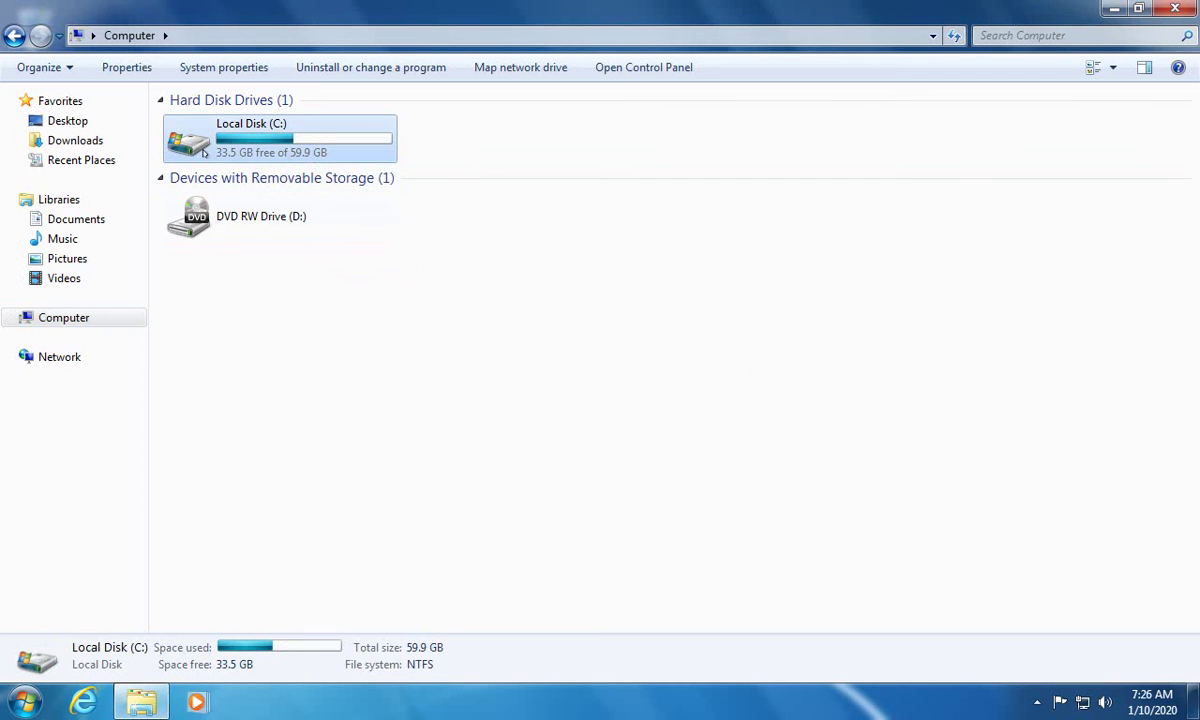
- Open Local Disk (C:) and select the Service folder among its eight folders
double_click(203, 151)
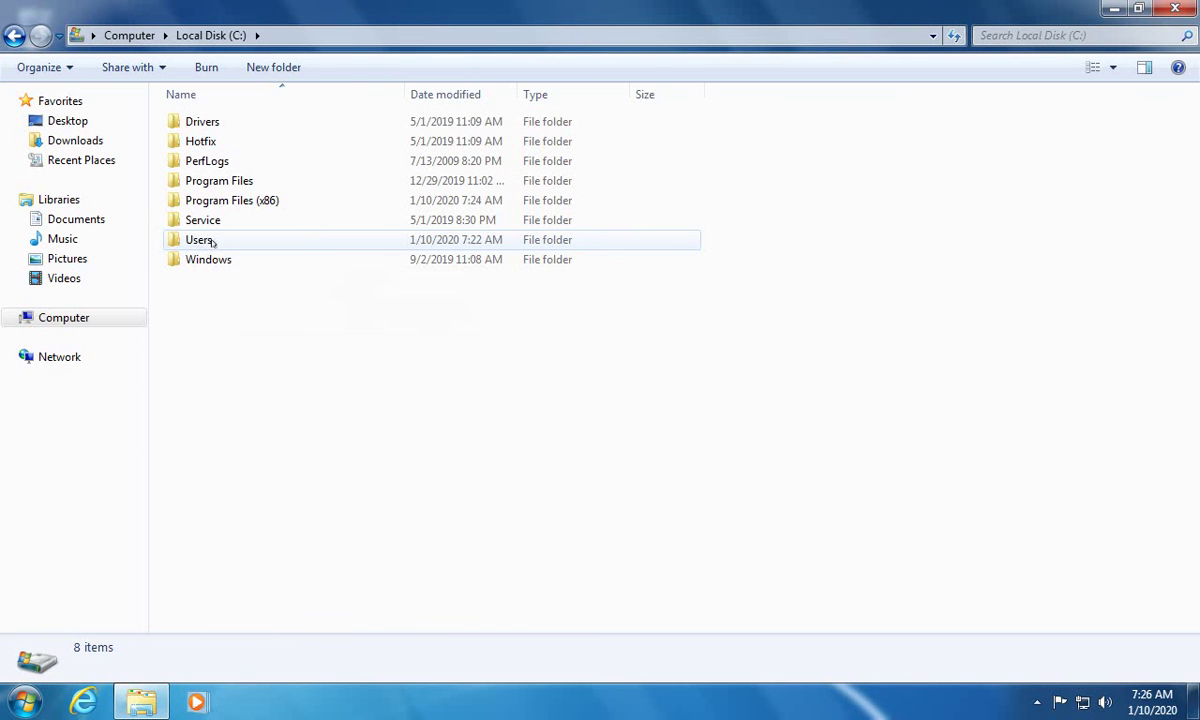
mouse_move(198, 240)
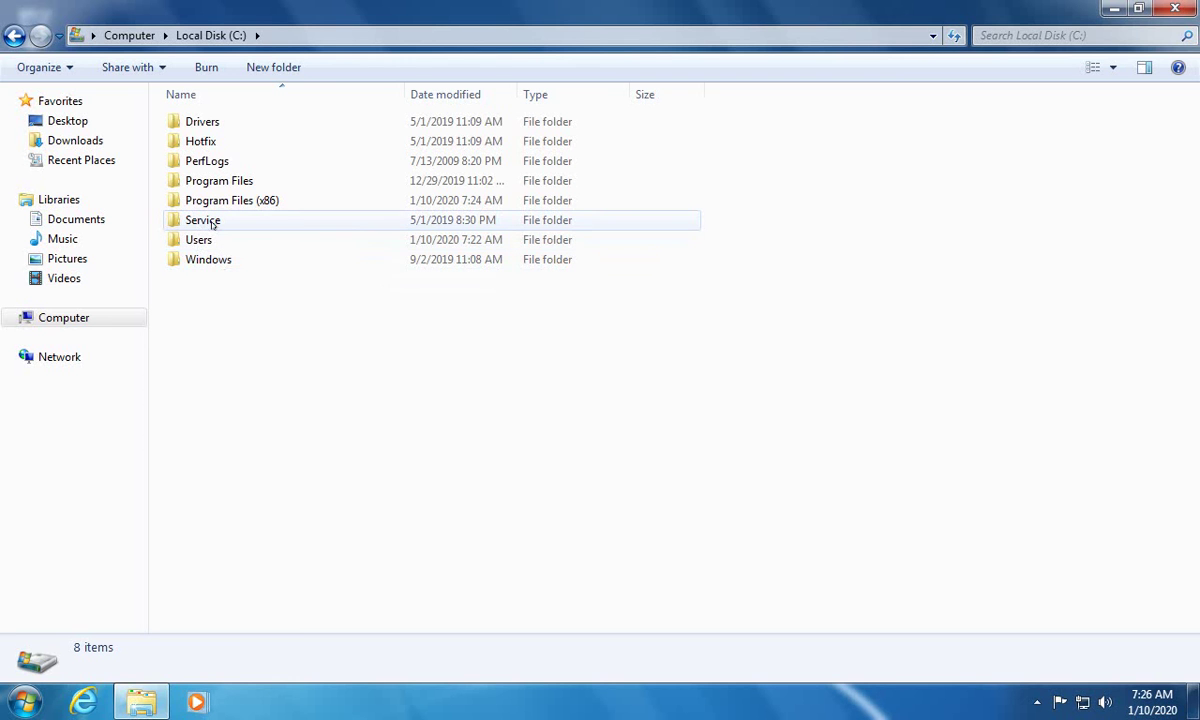
left_click(211, 222)
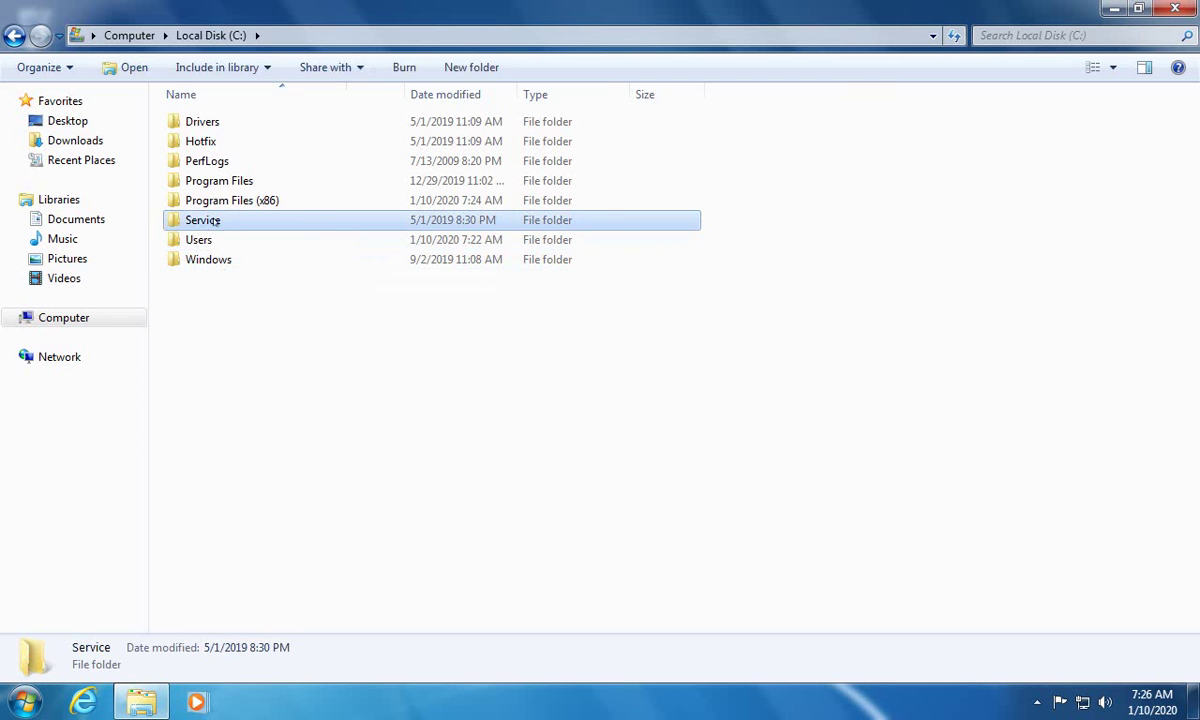
mouse_move(217, 223)
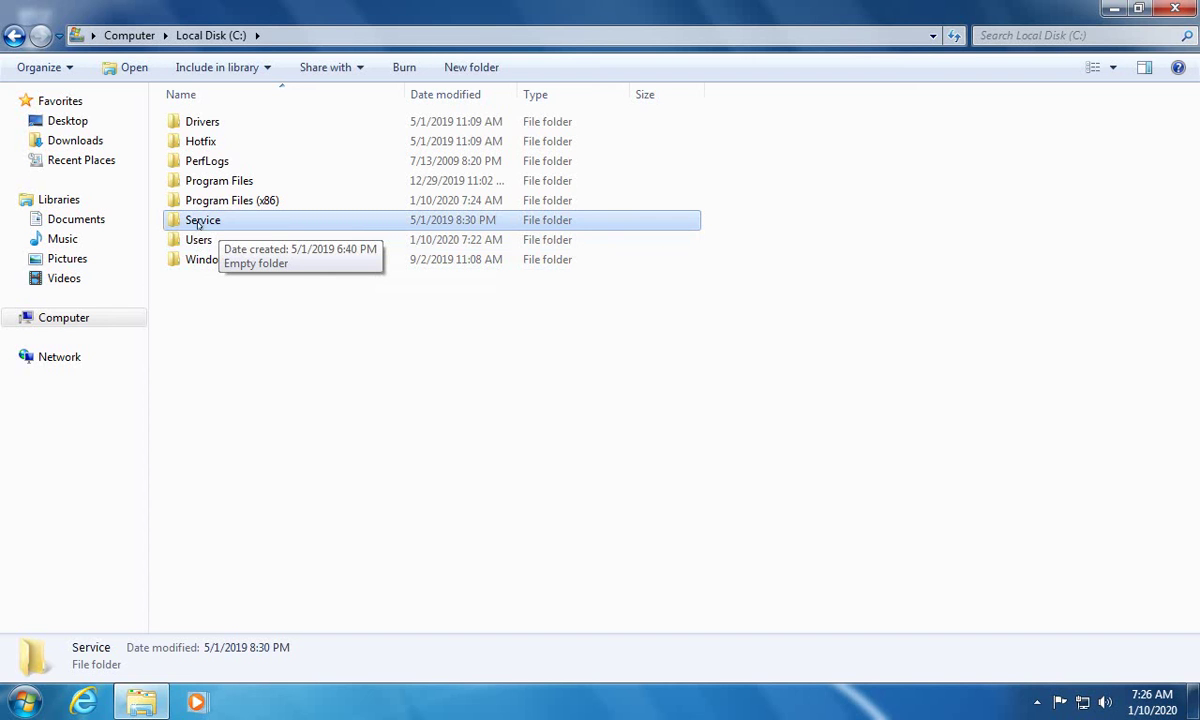
- Permanently delete the Service folder from Local Disk (C:)
right_click(197, 224)
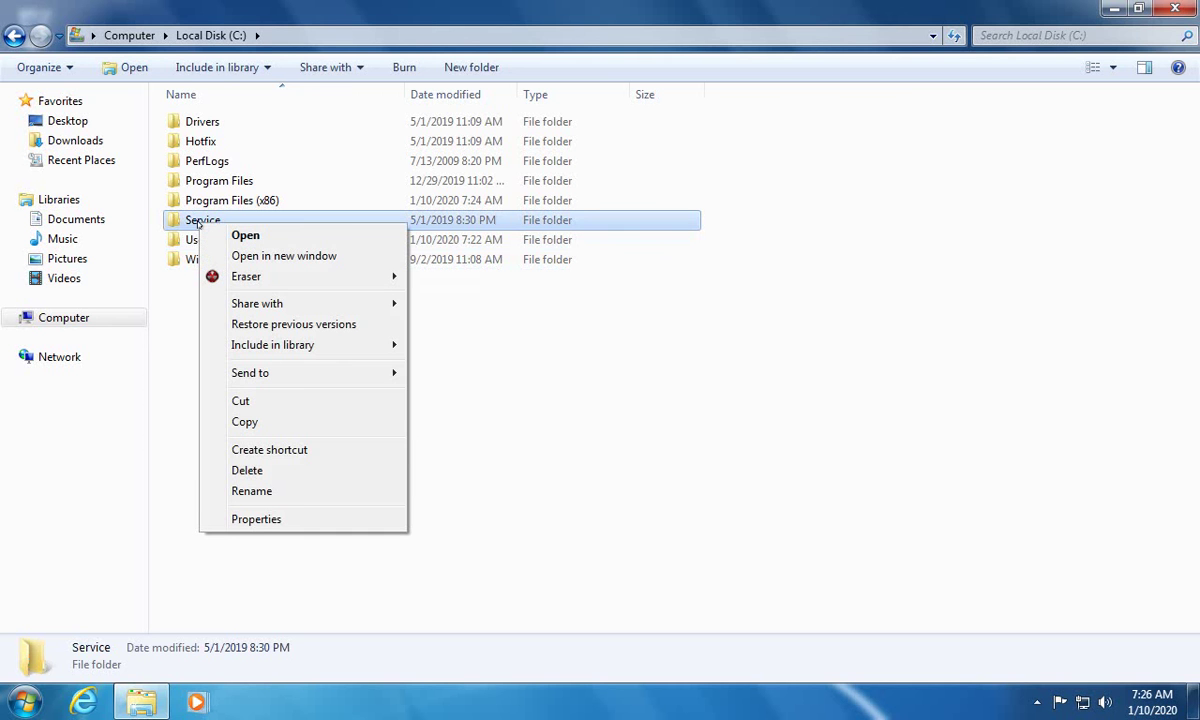
left_click(246, 472)
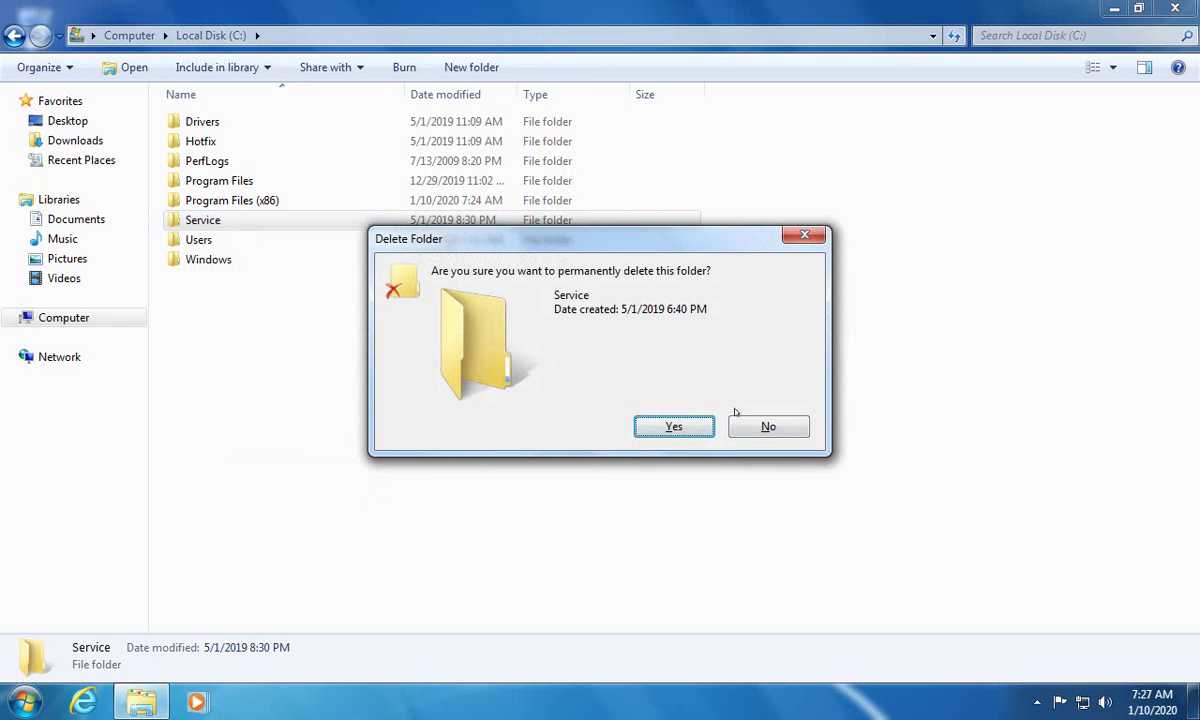
left_click(674, 427)
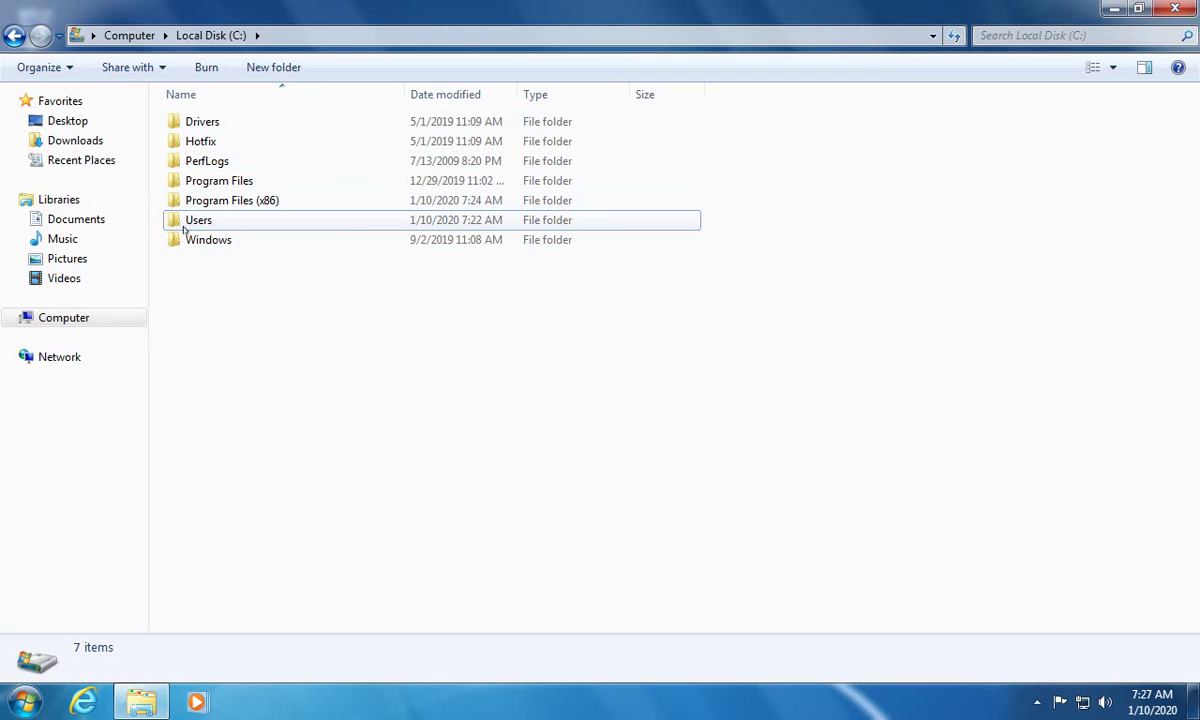
double_click(181, 221)
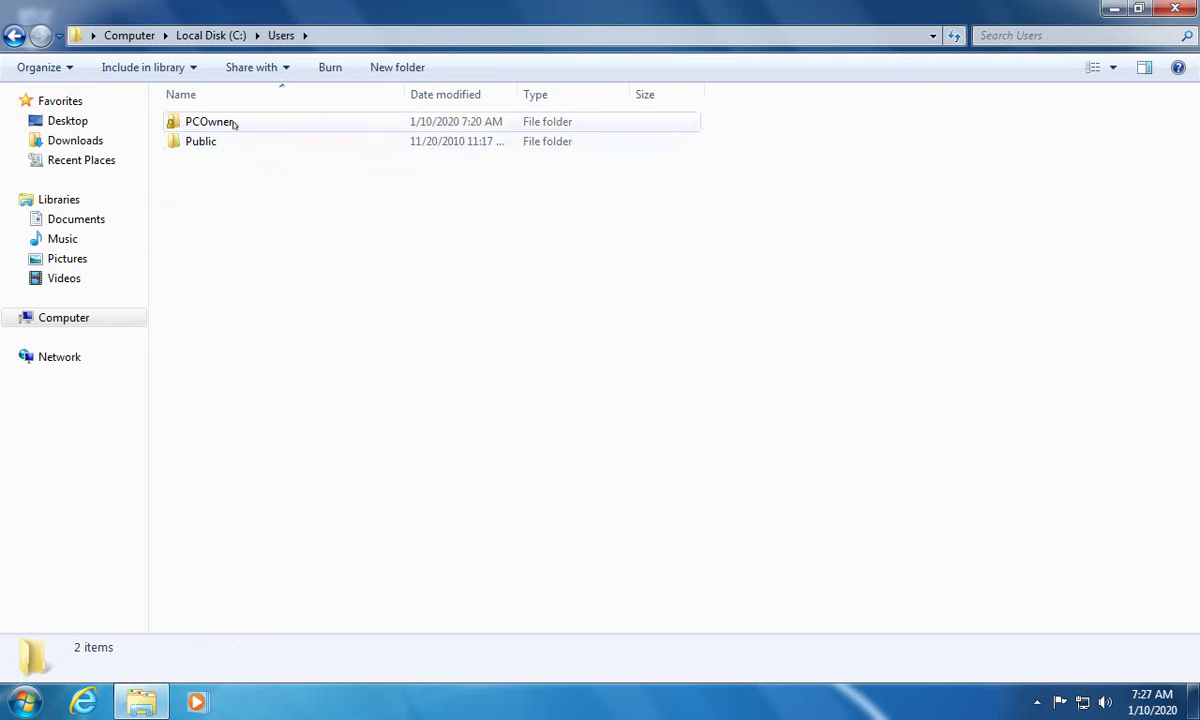
mouse_move(244, 137)
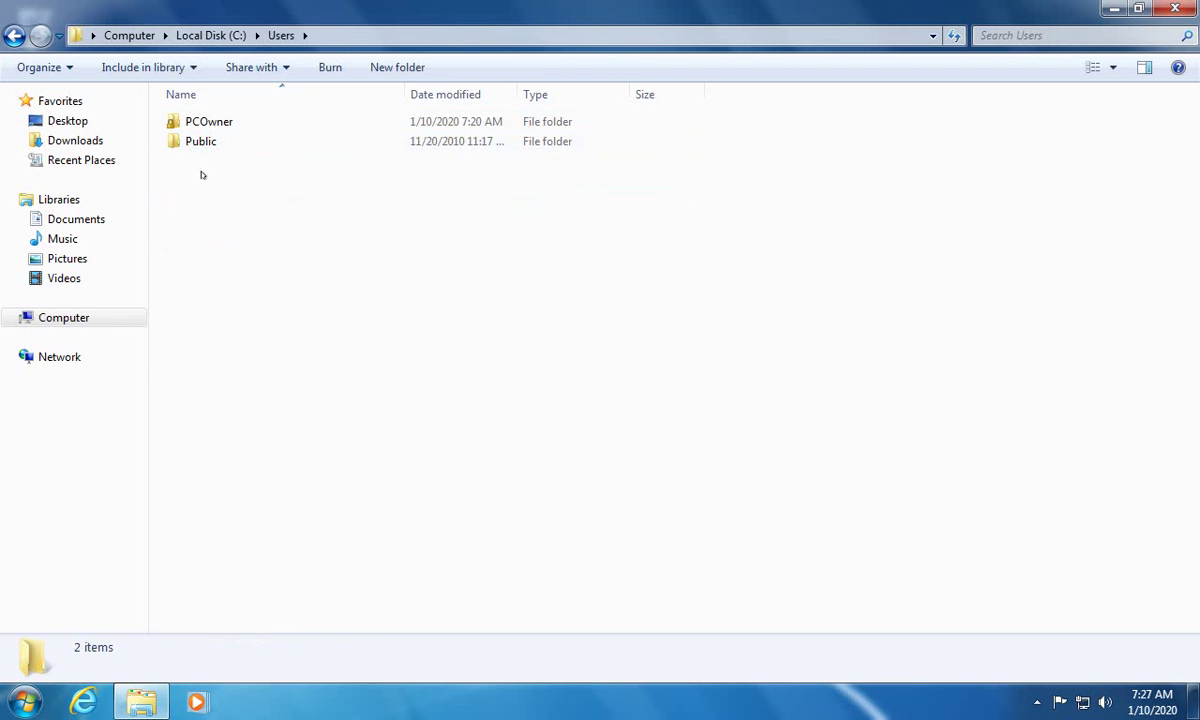
mouse_move(200, 143)
left_click(200, 143)
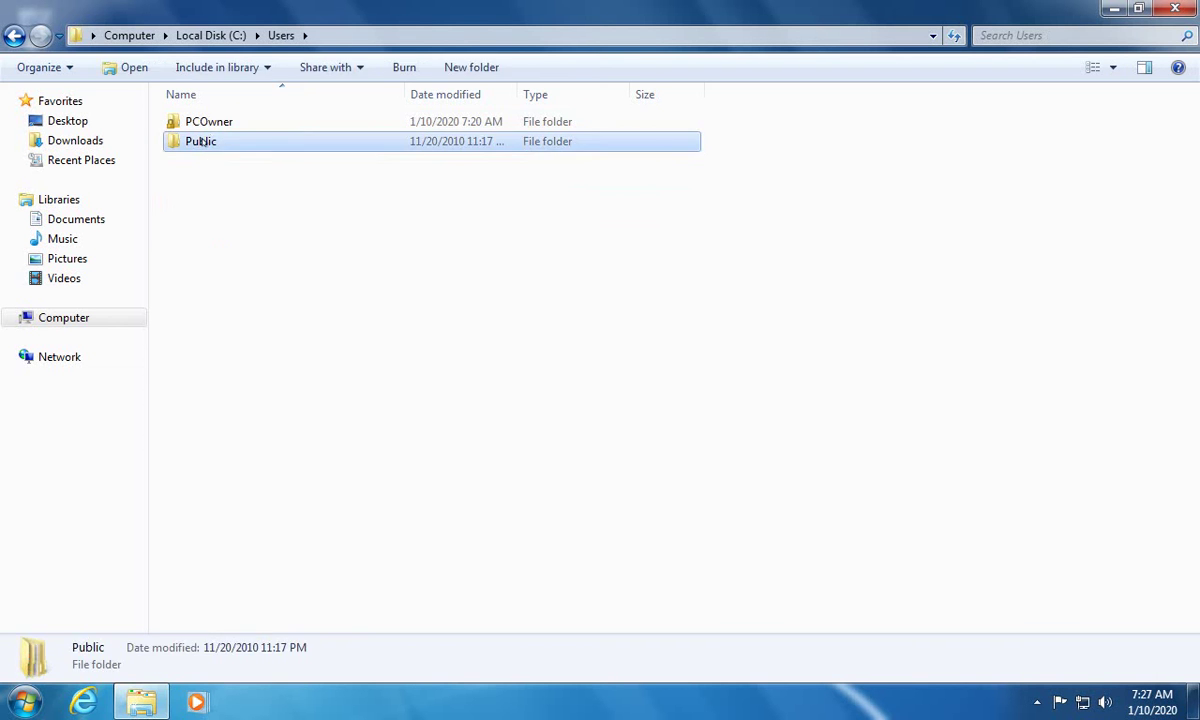
left_click(211, 123)
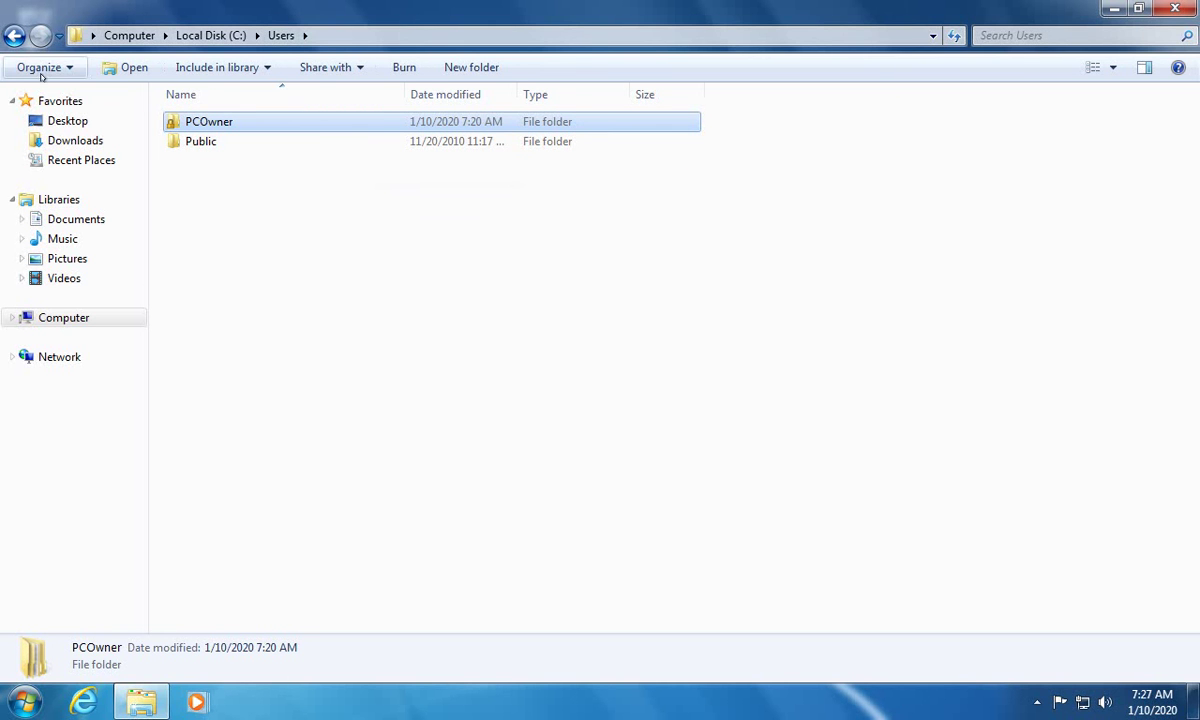
- Turn on 'Show hidden files, folders, and drives' in Folder and search options
left_click(45, 68)
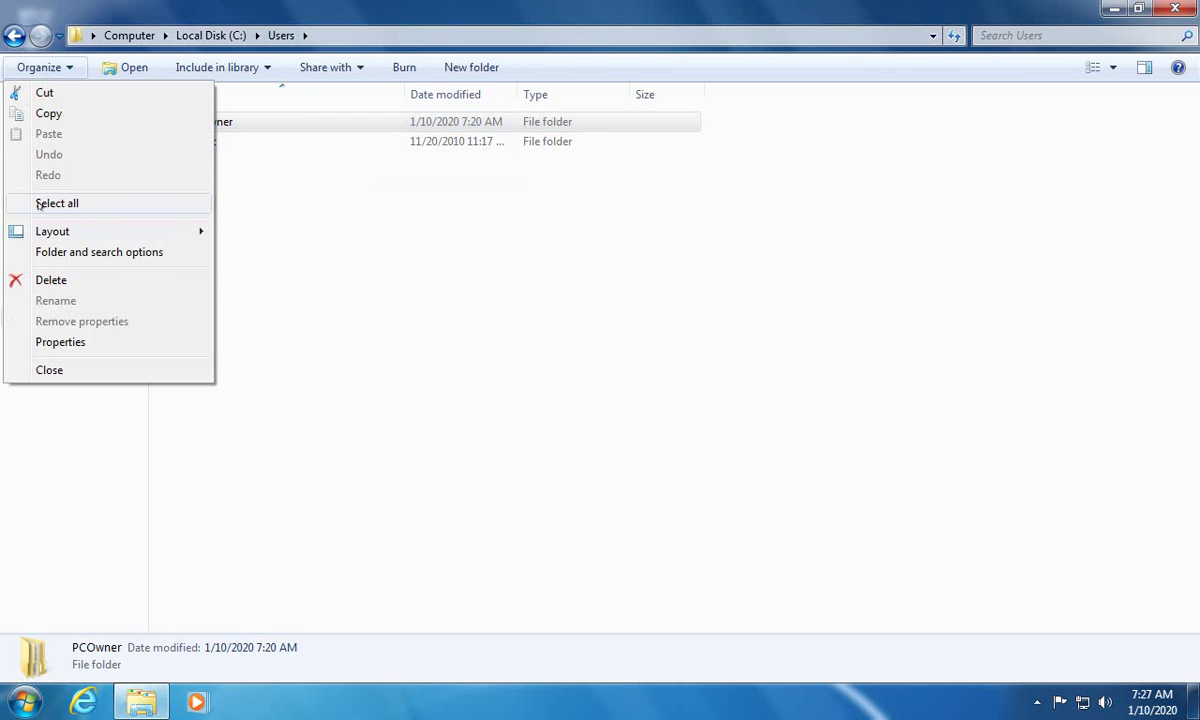
left_click(62, 254)
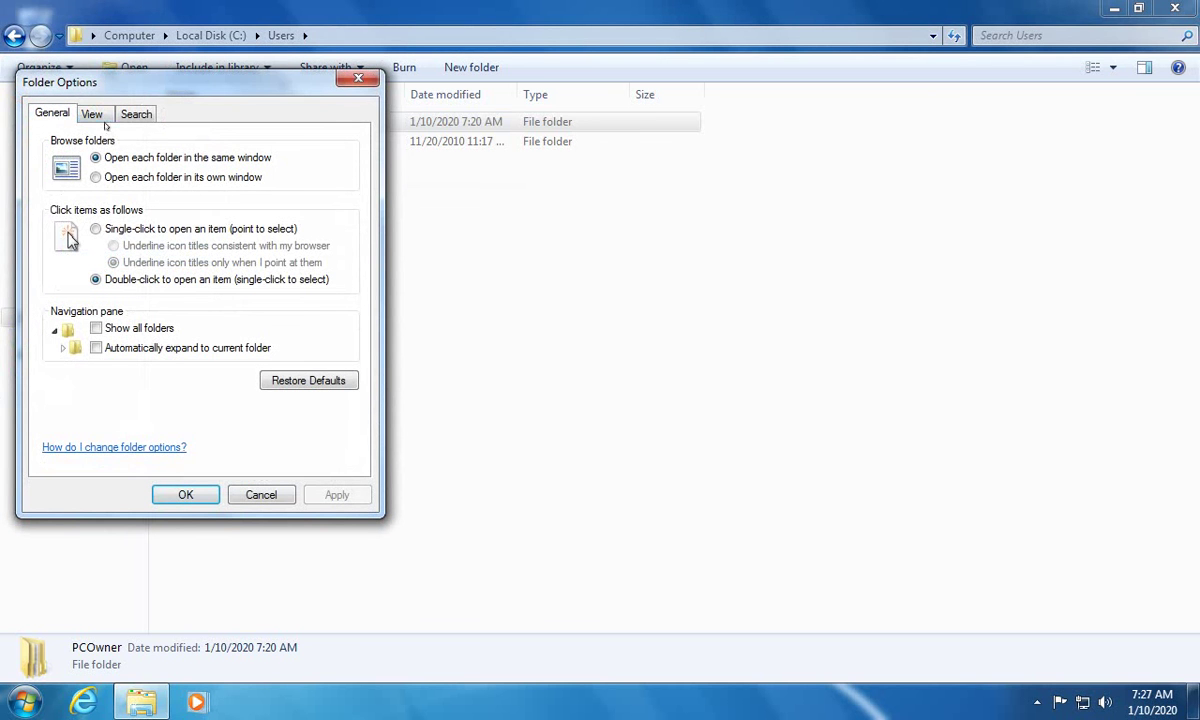
left_click(92, 114)
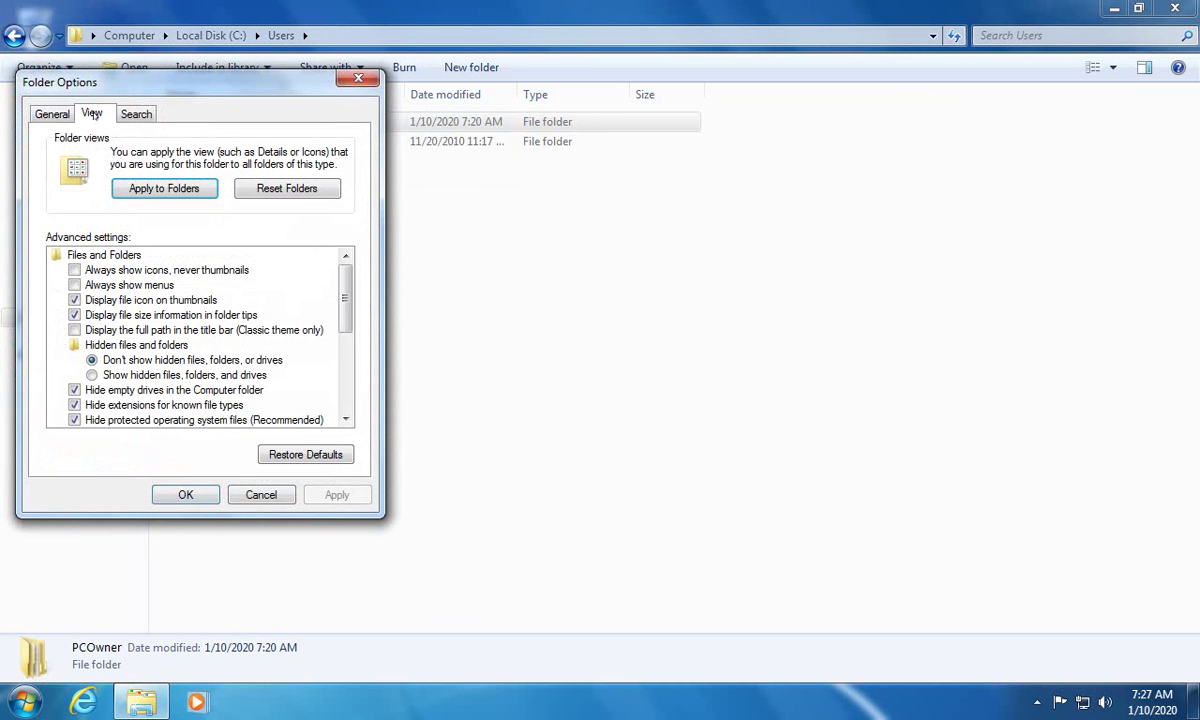
left_click(91, 375)
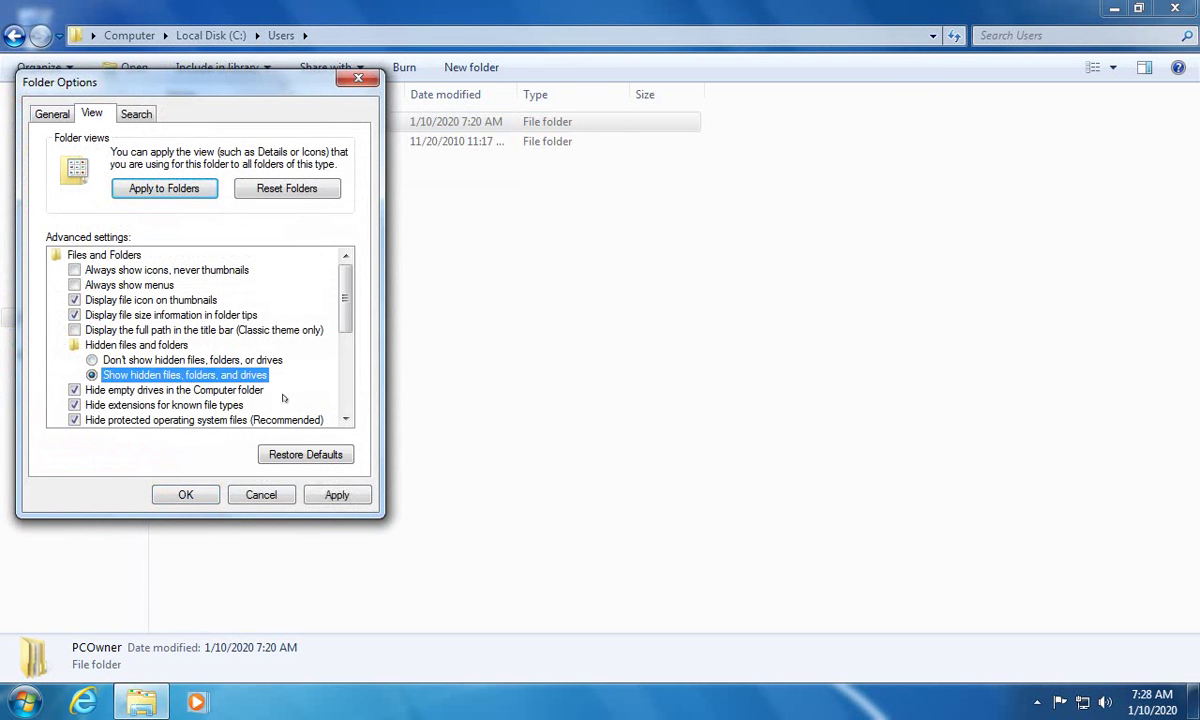
left_click(187, 497)
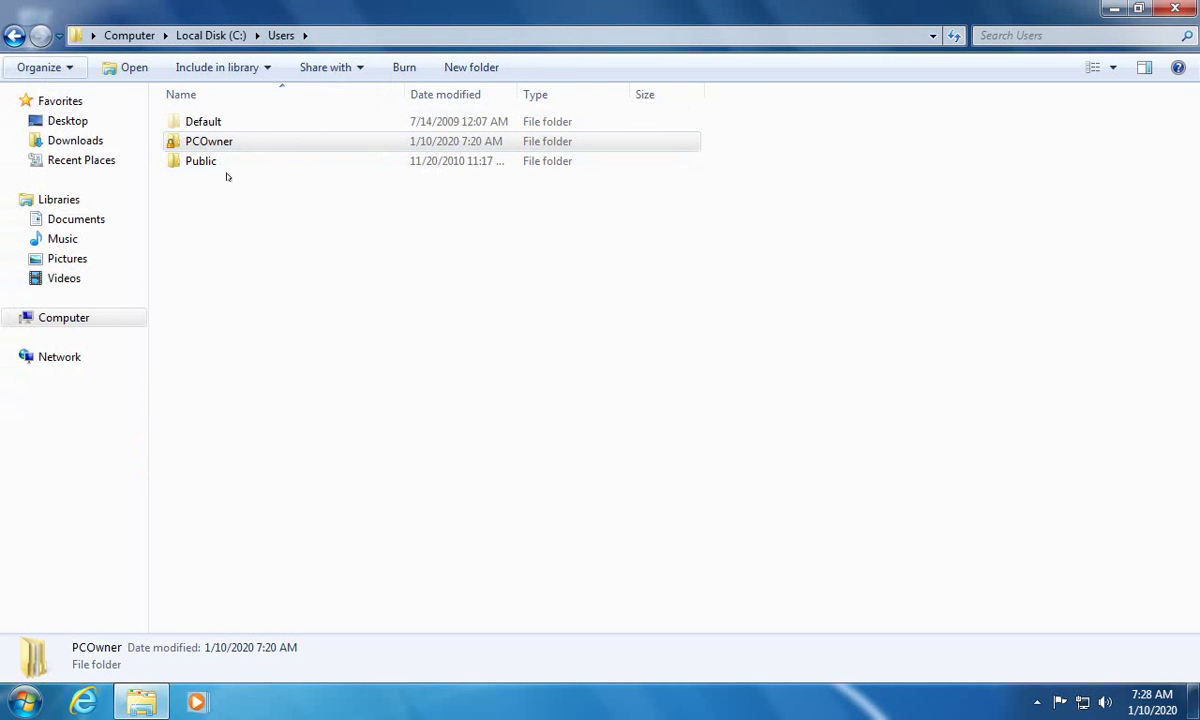
- Check the Default and PCOwner folders in Users, then open the Public folder
left_click(215, 121)
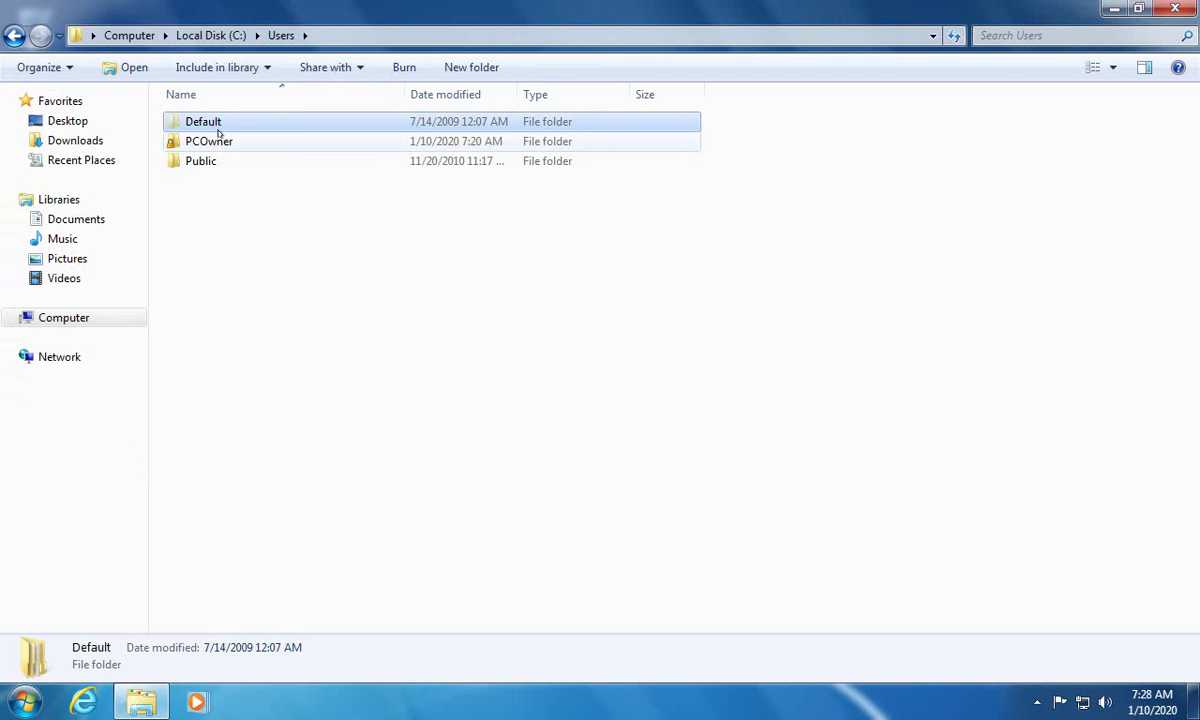
left_click(208, 145)
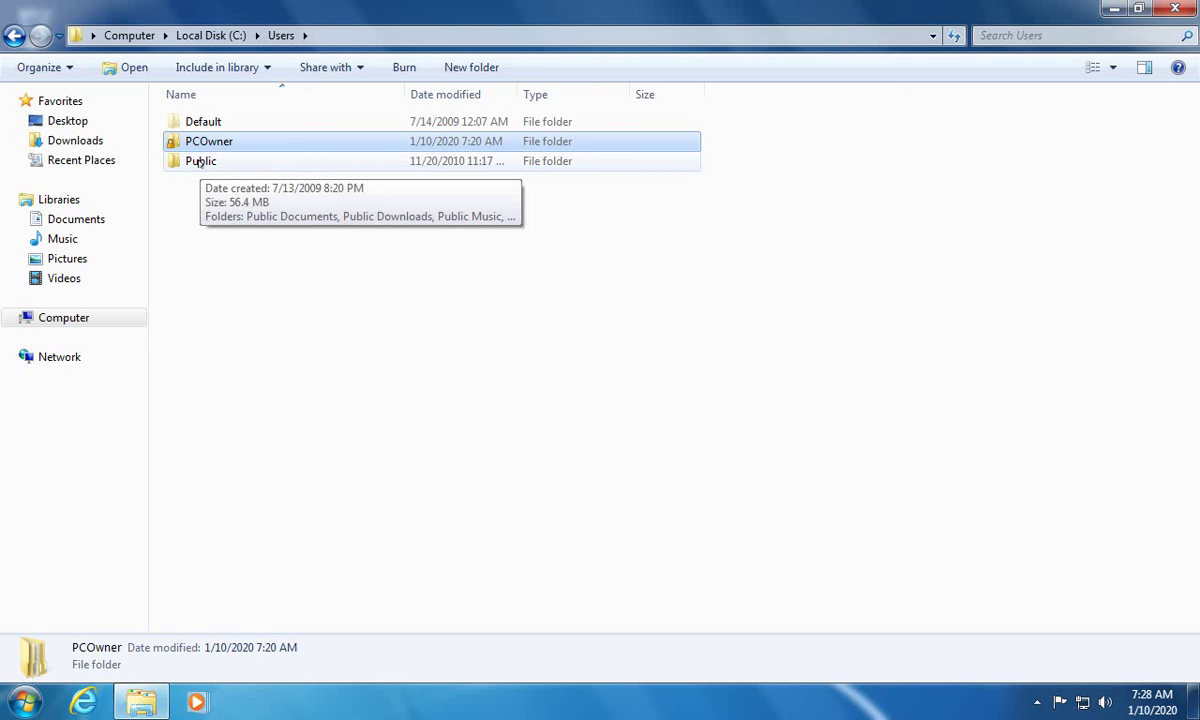
double_click(199, 163)
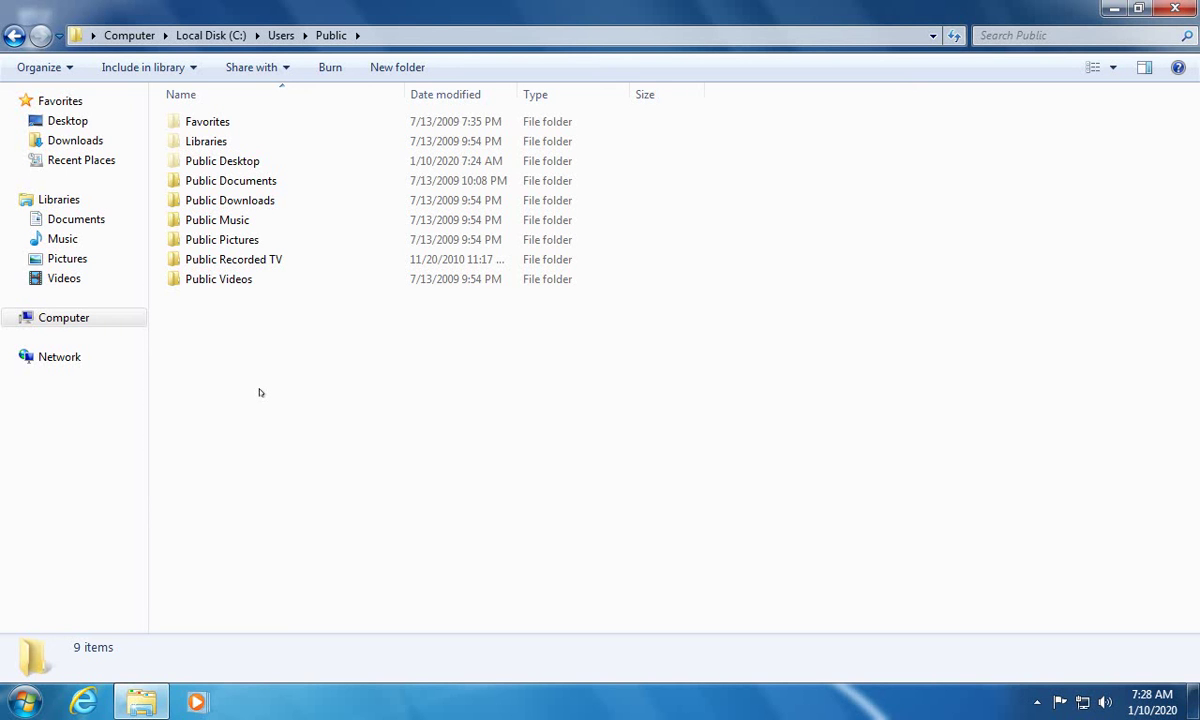
- Browse Public Documents, Public Favorites, Libraries and Public Desktop via the Public breadcrumb
double_click(215, 182)
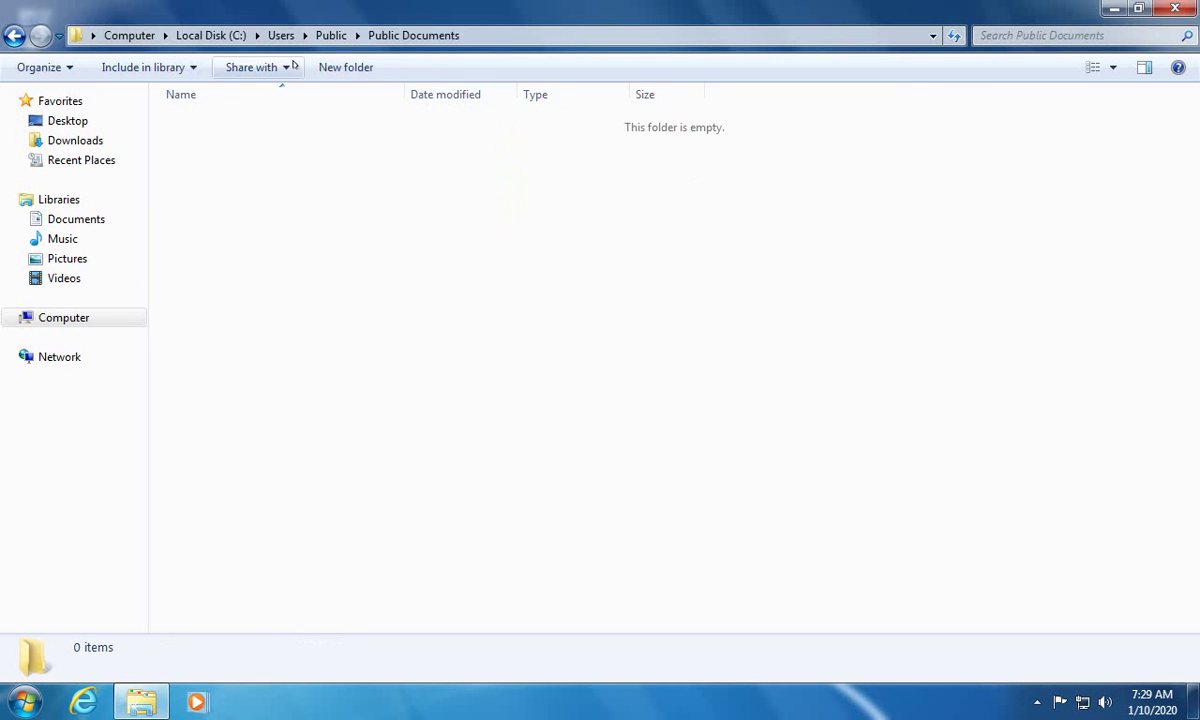
left_click(357, 36)
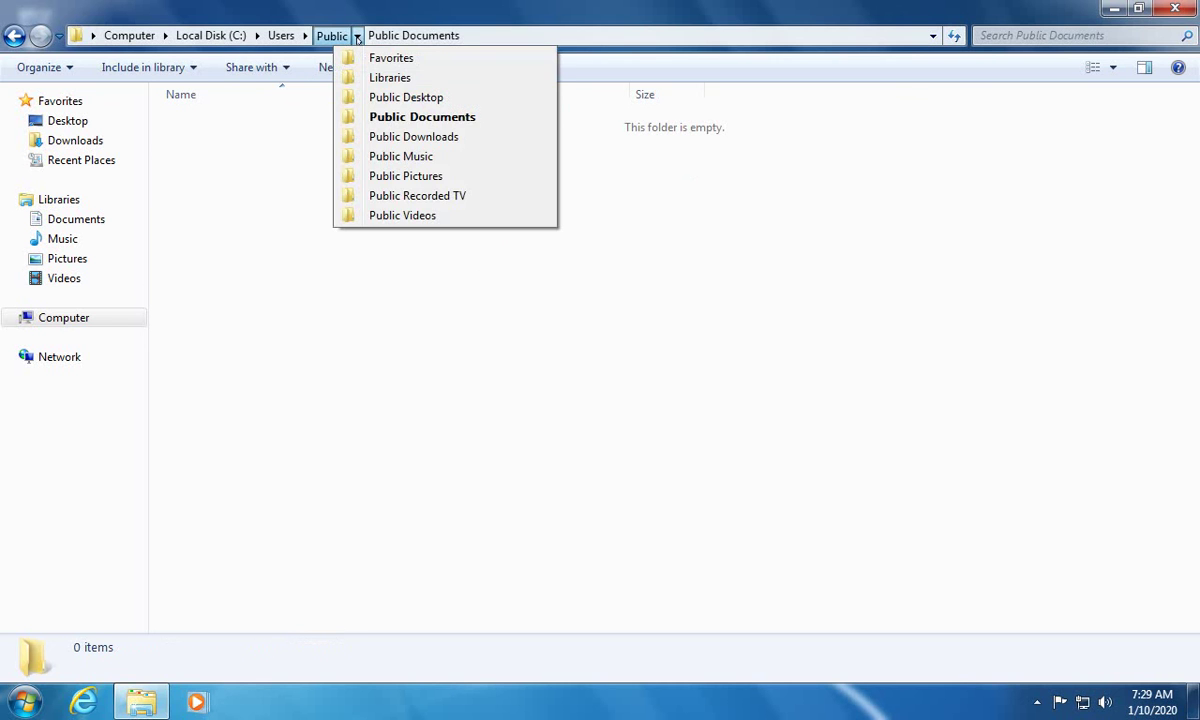
left_click(357, 36)
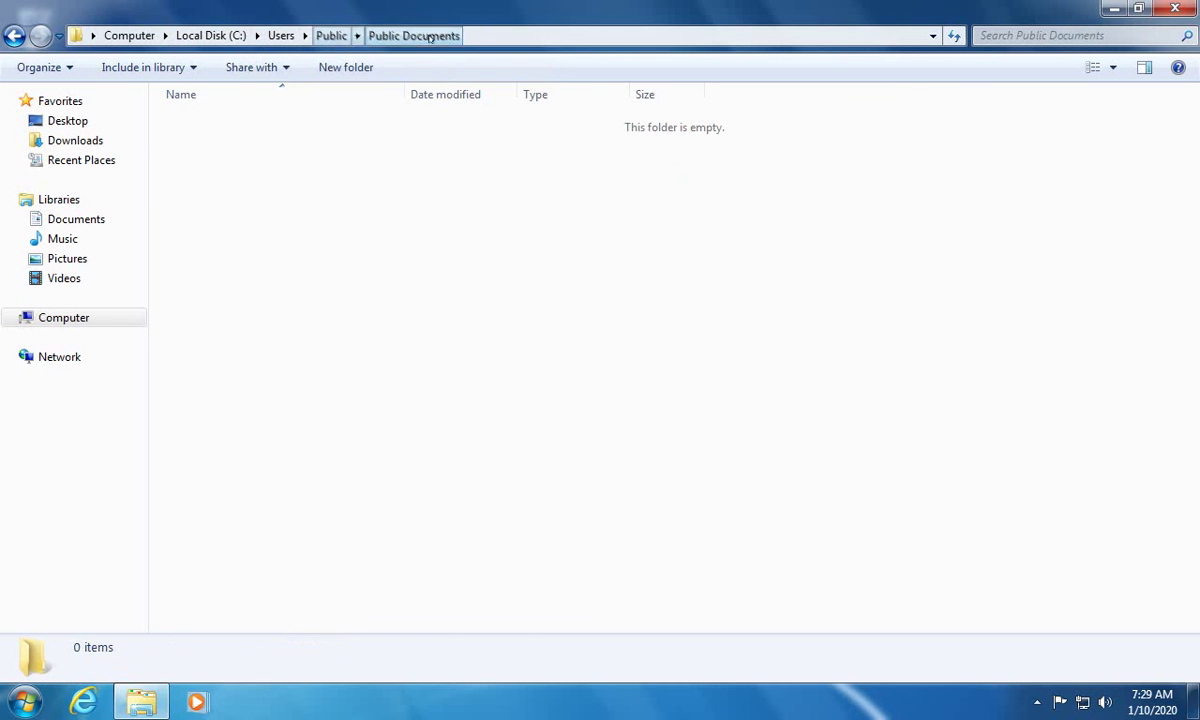
left_click(357, 36)
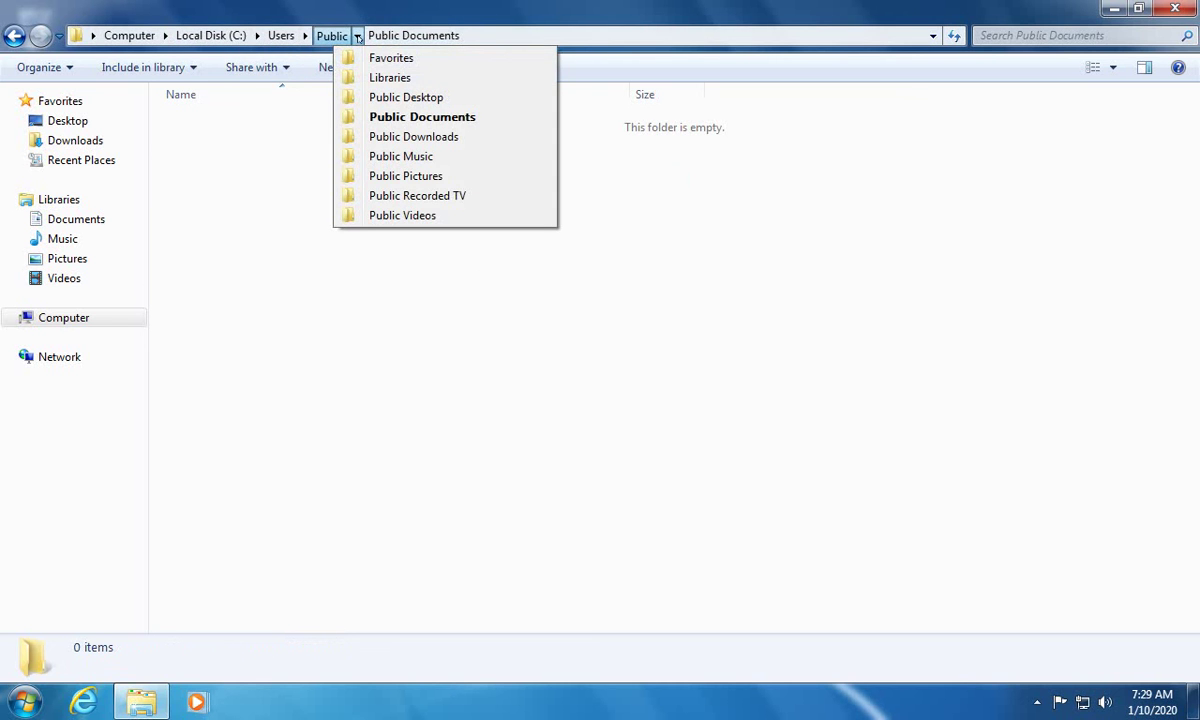
left_click(376, 58)
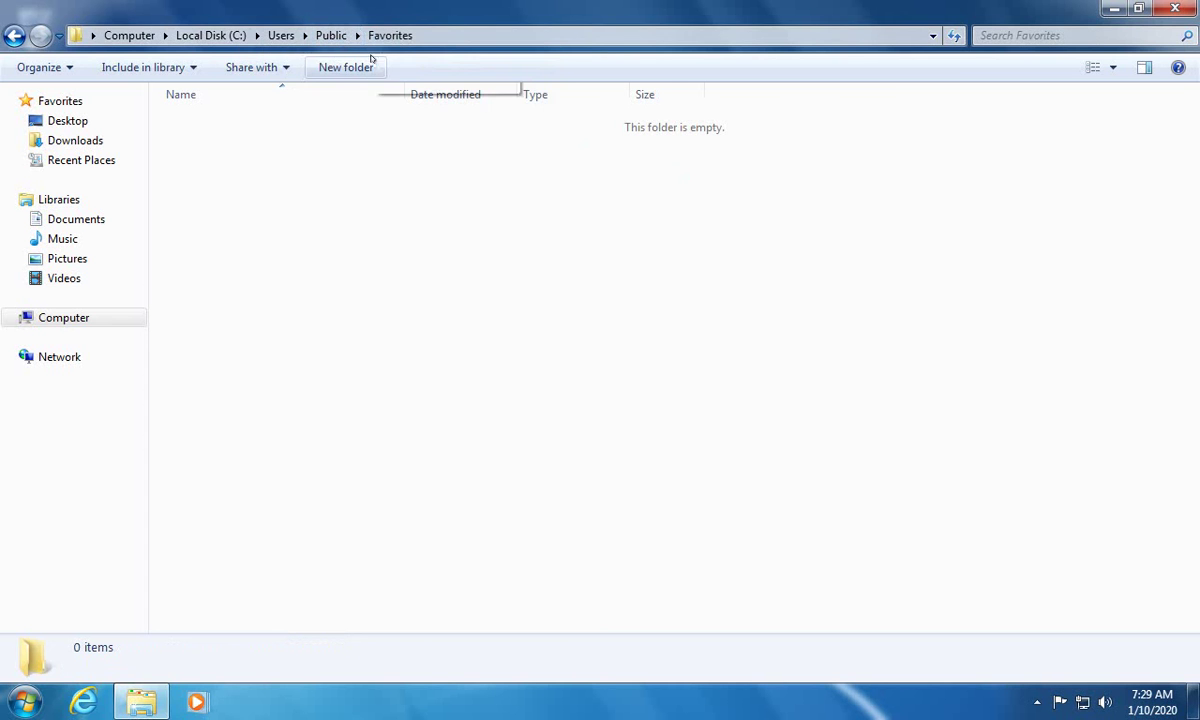
left_click(357, 36)
left_click(371, 77)
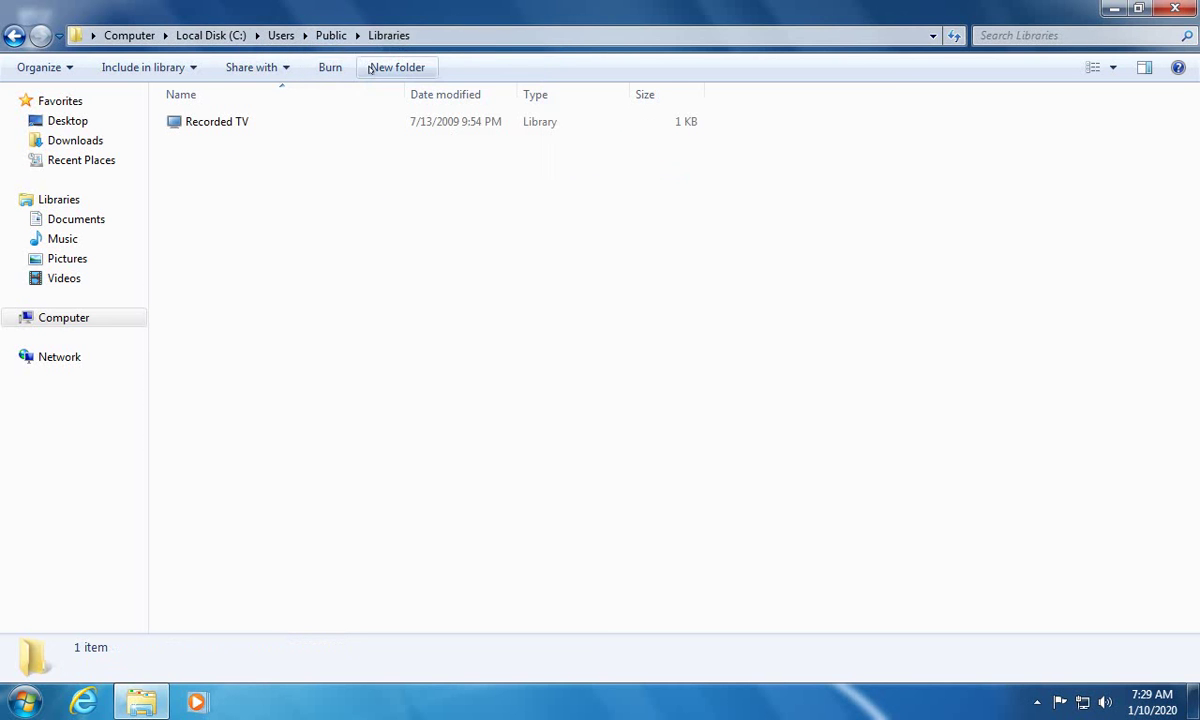
left_click(357, 37)
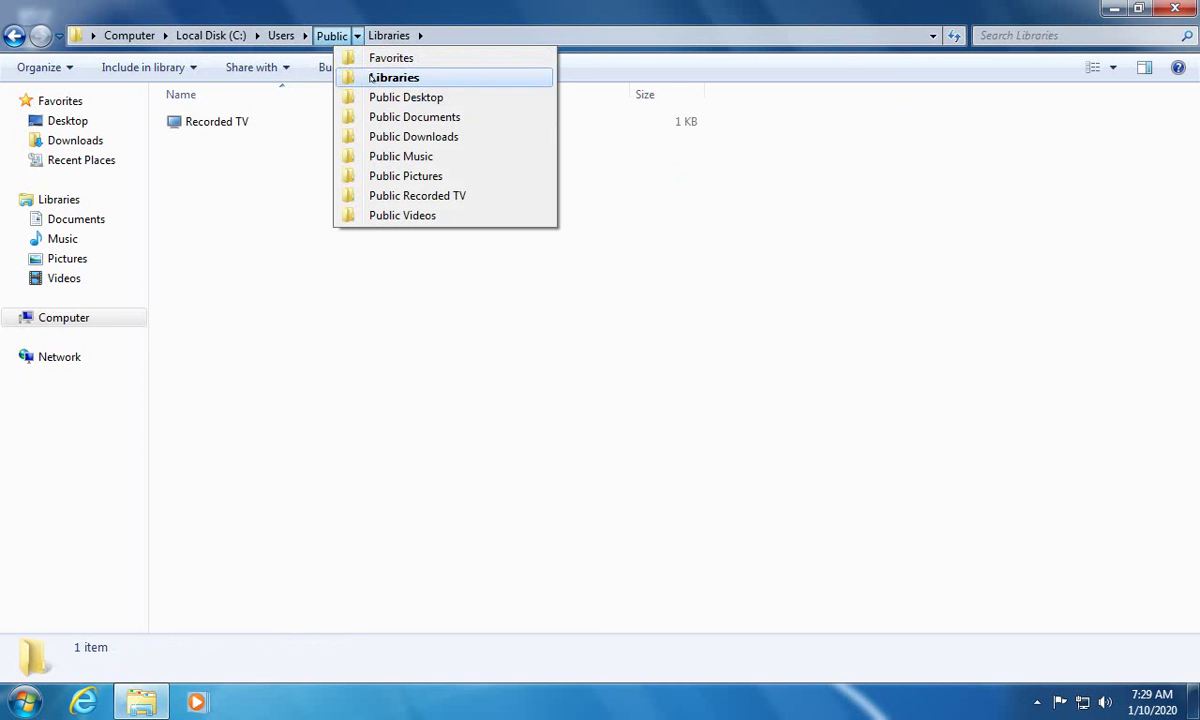
left_click(378, 97)
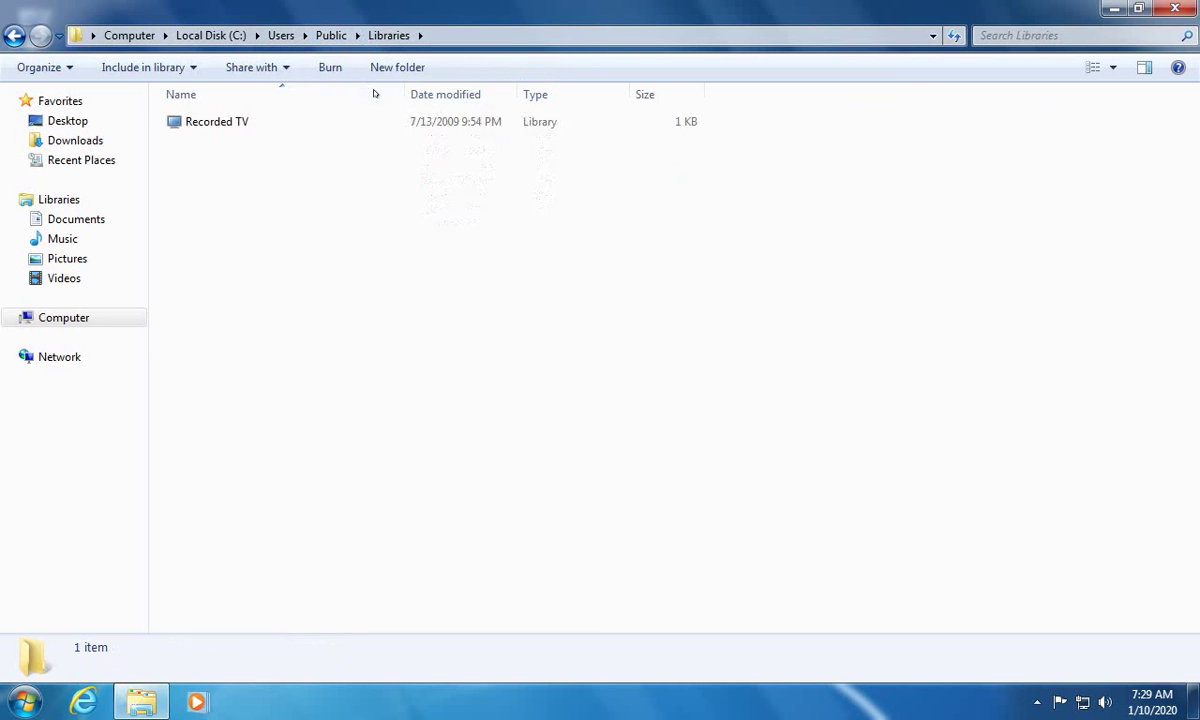
left_click(358, 38)
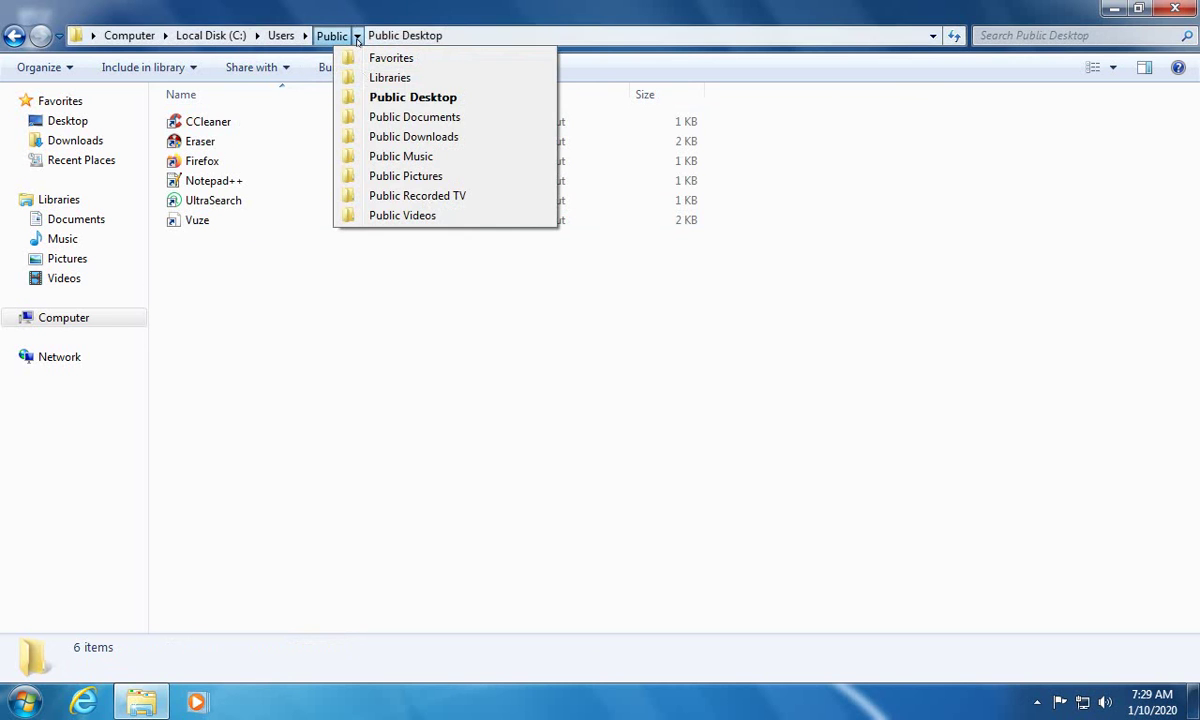
left_click(356, 113)
- Check Public Downloads, Music, Pictures, Recorded TV and Videos, then minimize Explorer
left_click(358, 38)
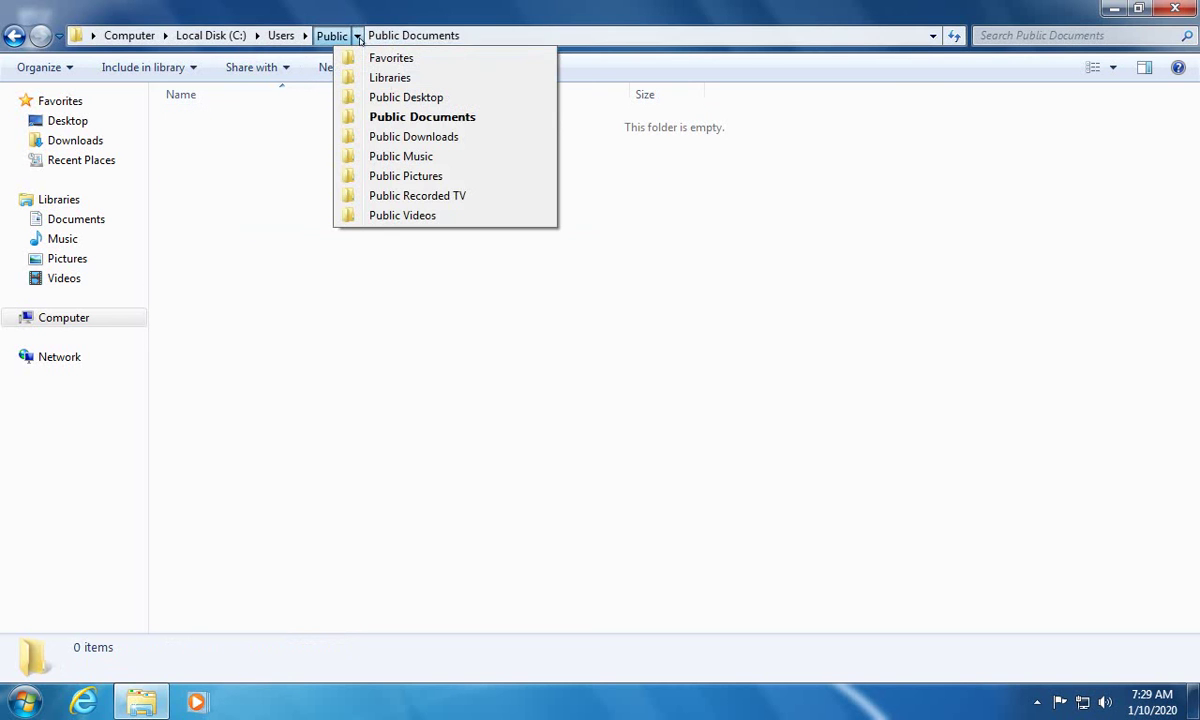
left_click(358, 128)
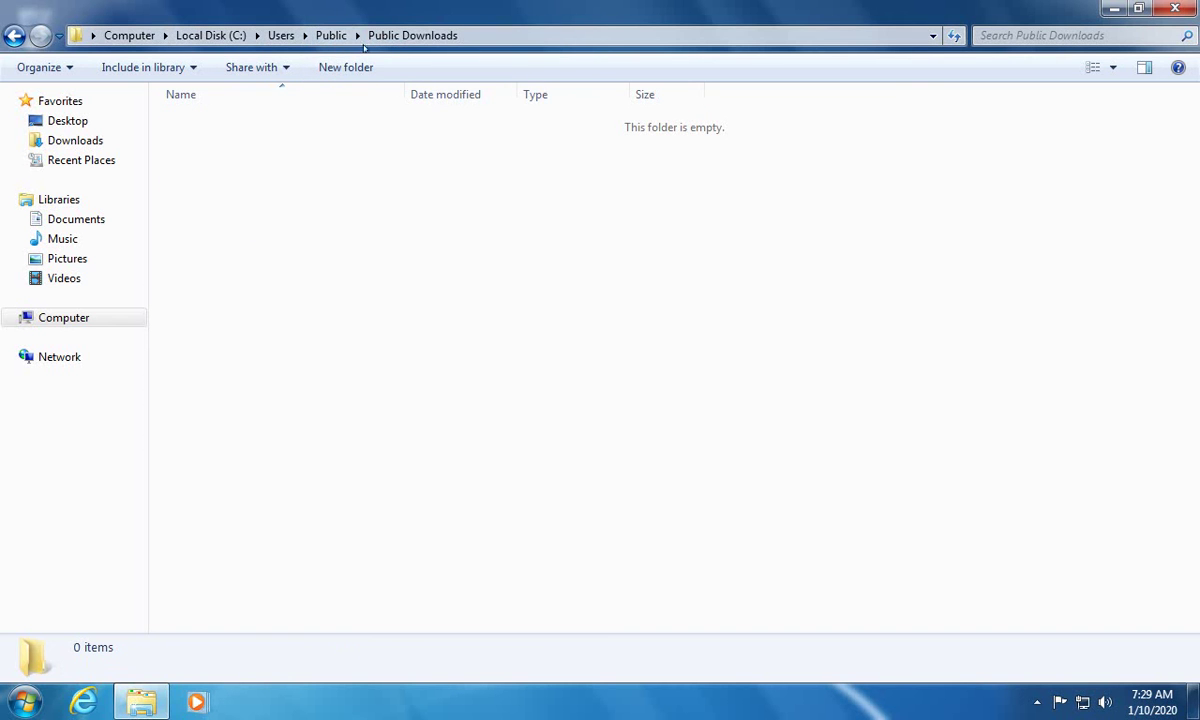
left_click(357, 35)
left_click(352, 146)
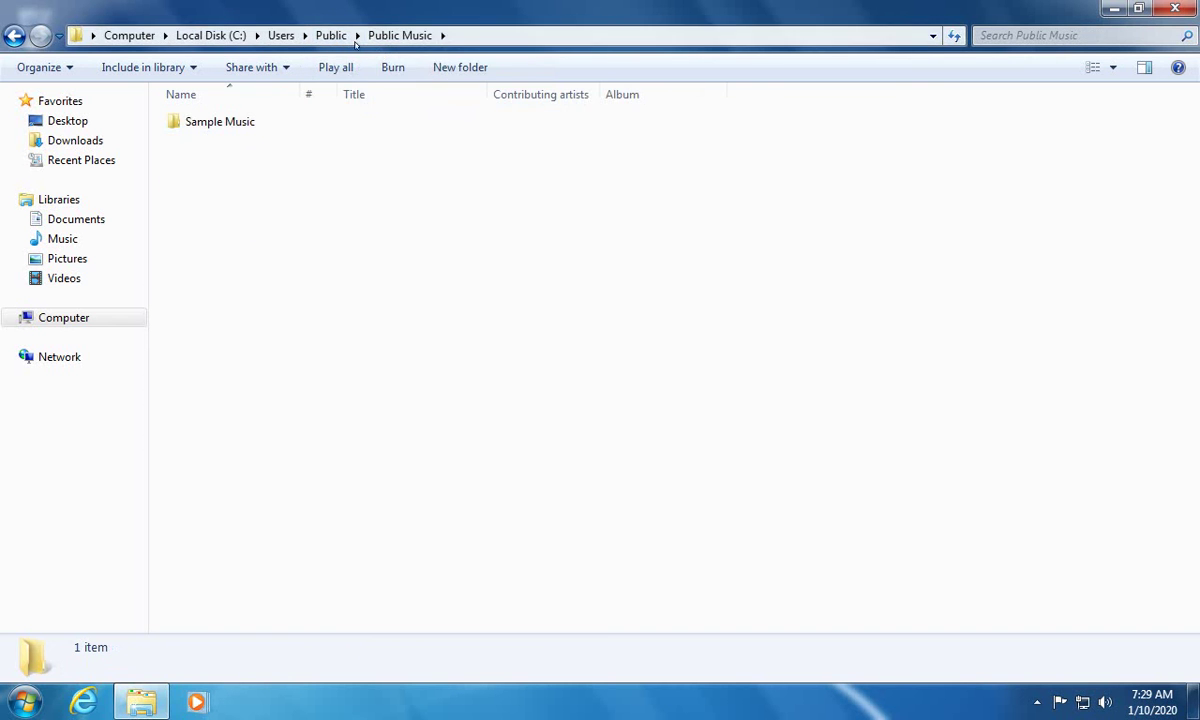
left_click(357, 35)
left_click(377, 165)
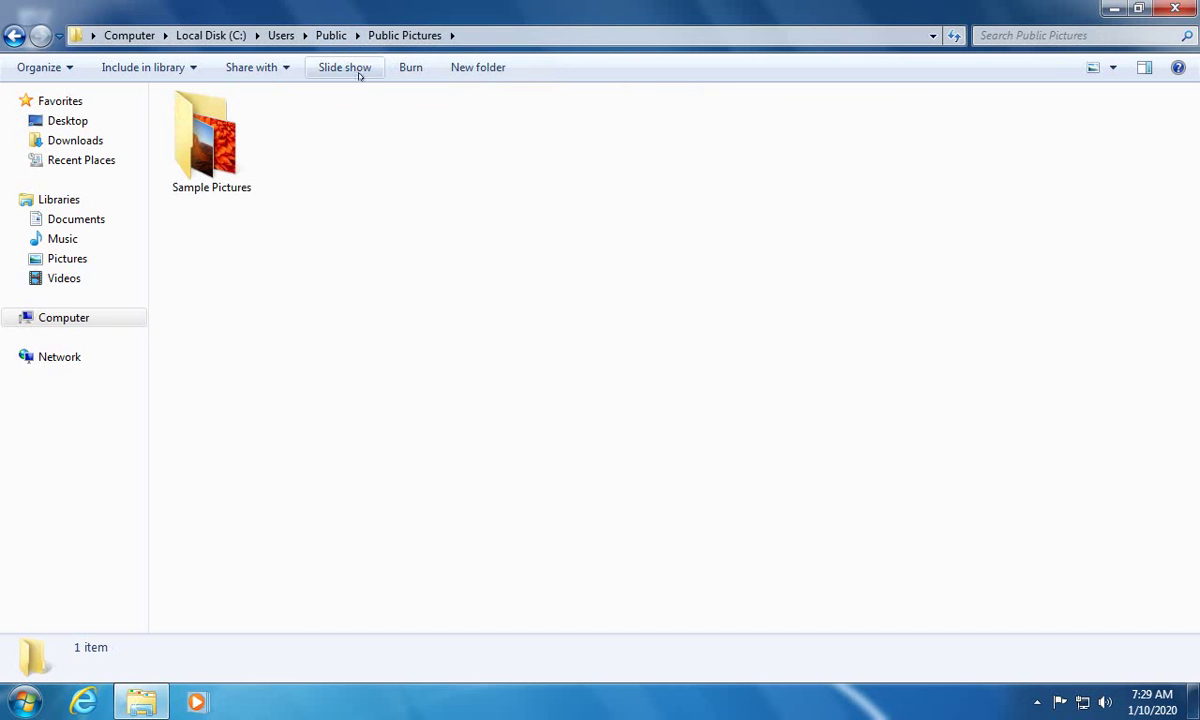
left_click(358, 36)
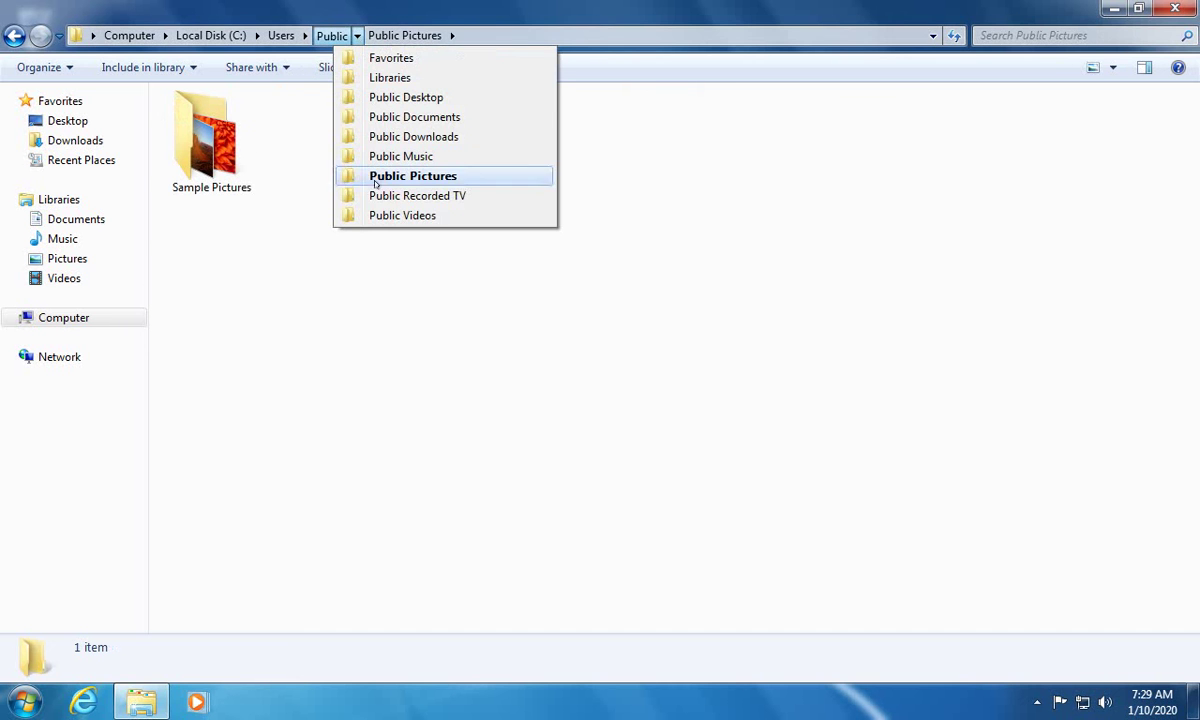
left_click(380, 195)
left_click(357, 35)
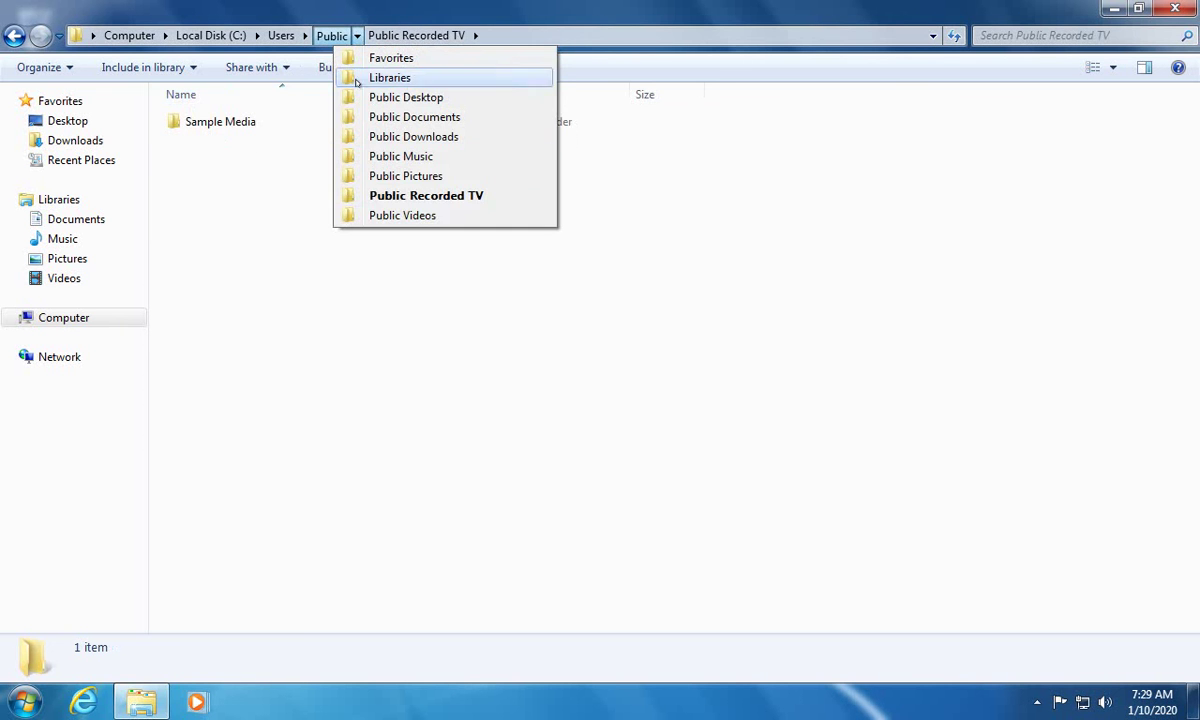
left_click(345, 212)
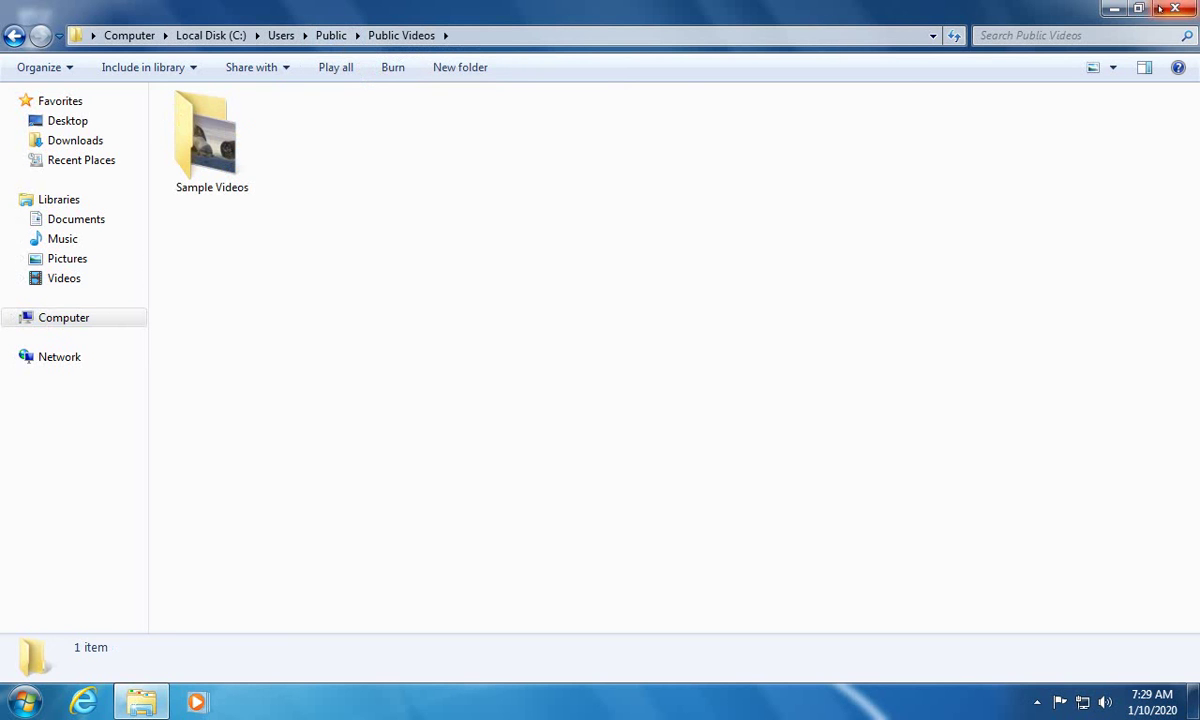
left_click(1114, 8)
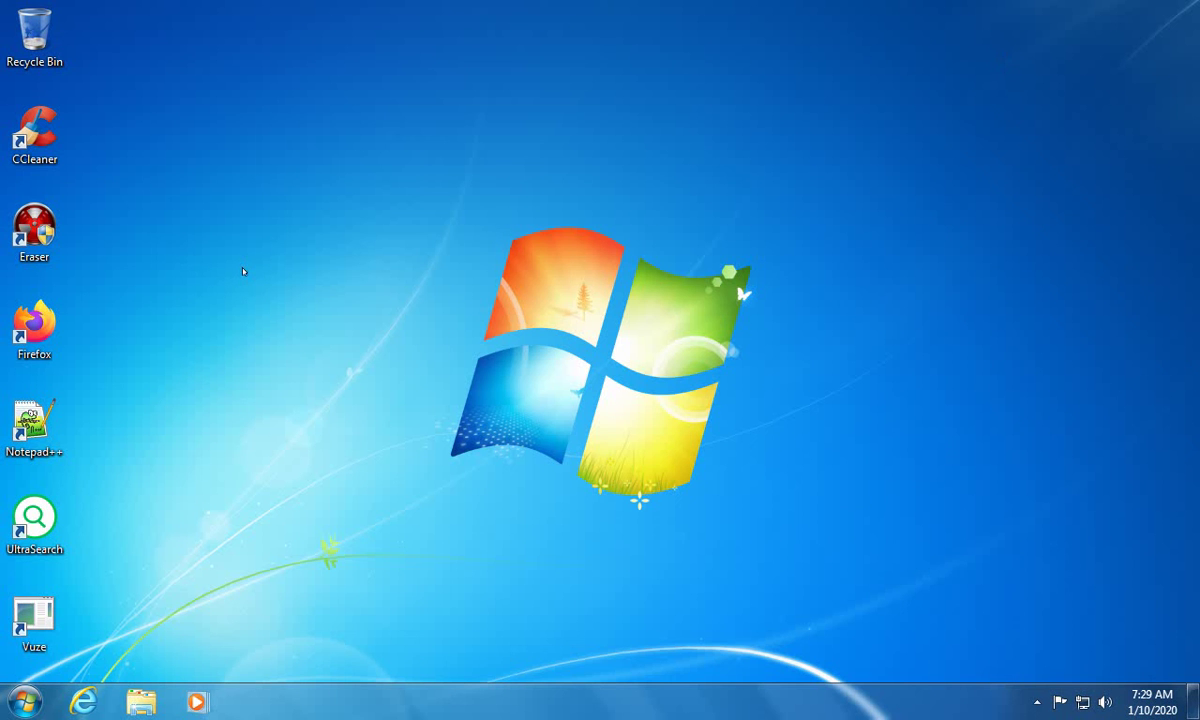